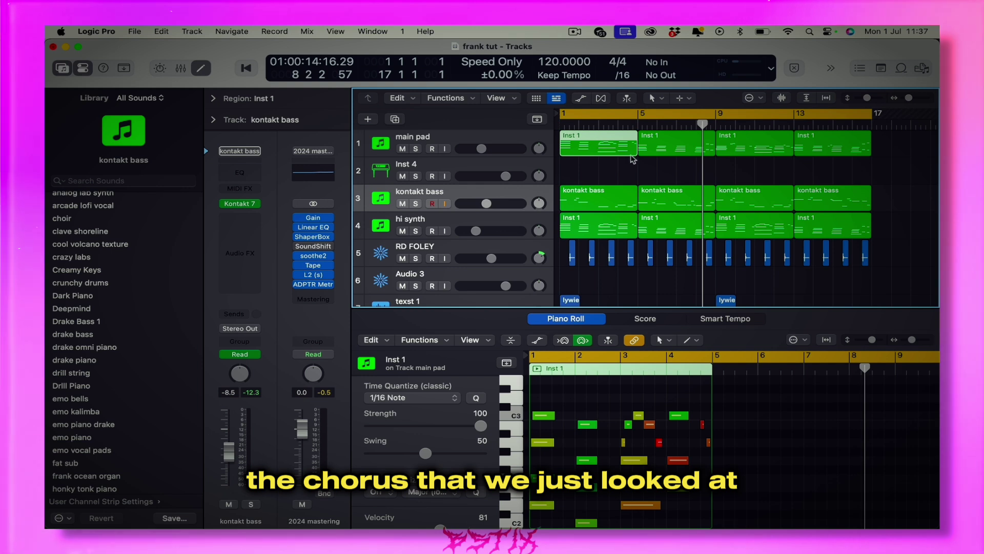
Set the cycle range over the first four bars and view the SKY Keys instrument on the soloed main pad track
click(701, 147)
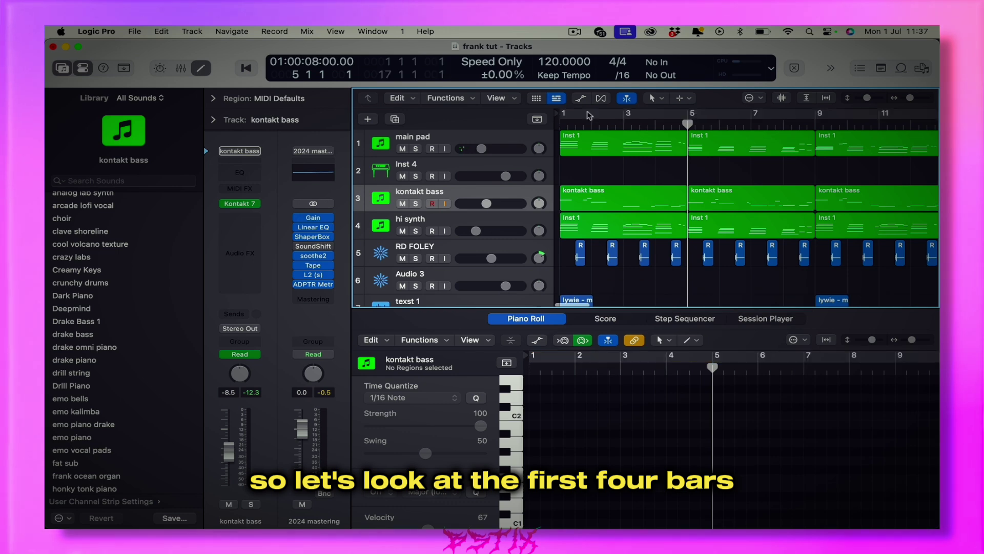
drag(564, 115, 687, 115)
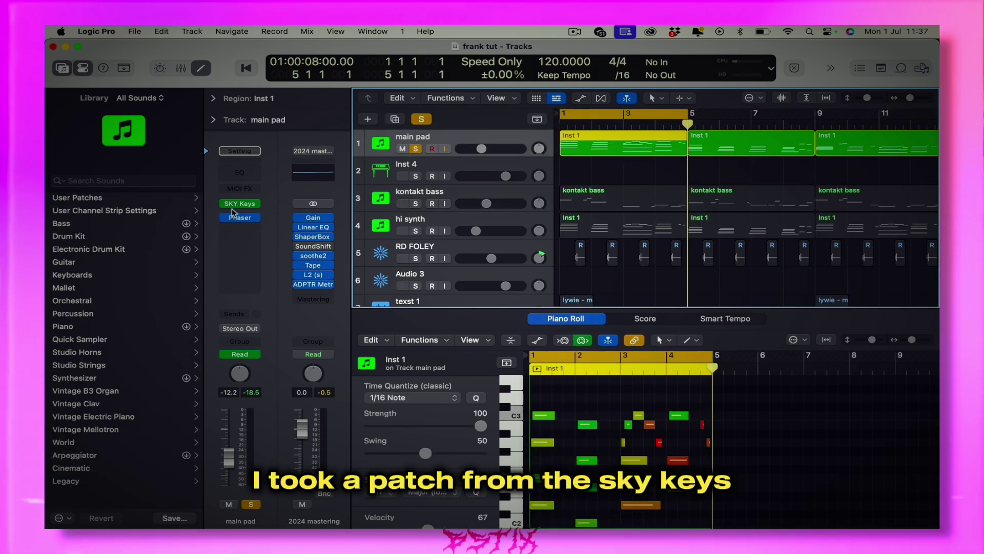
click(237, 205)
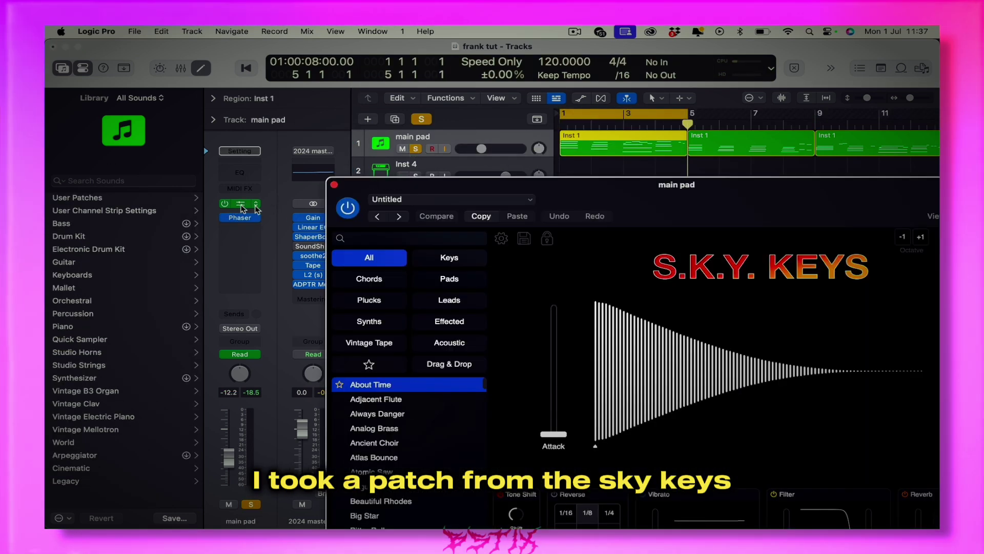
click(334, 185)
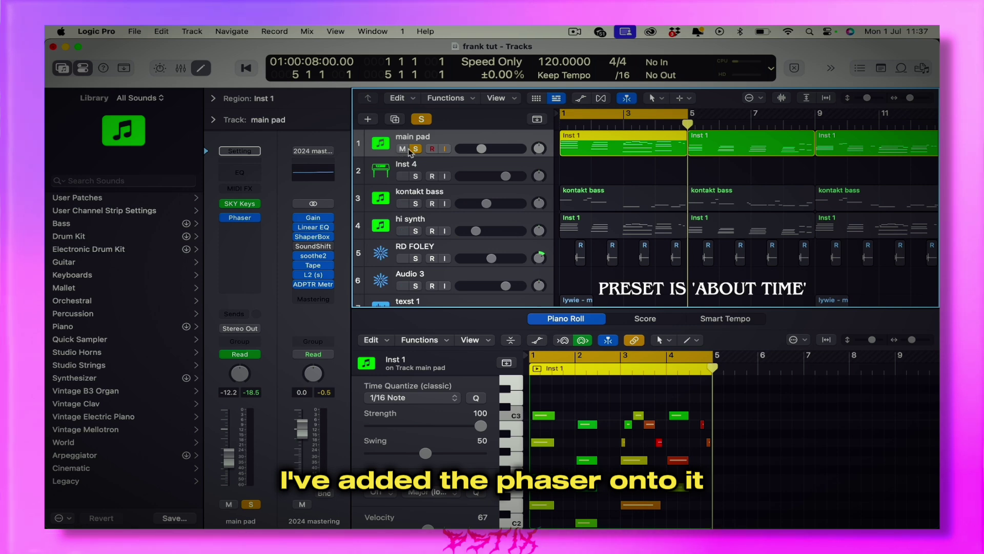
Play back the main pad's chords and examine the notes in an enlarged Piano Roll
key(space)
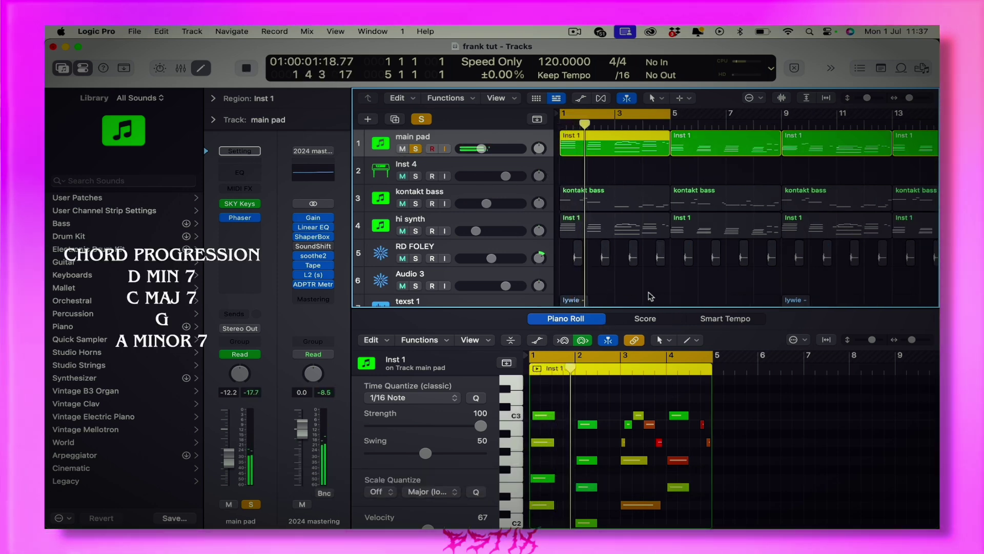
drag(605, 323, 618, 209)
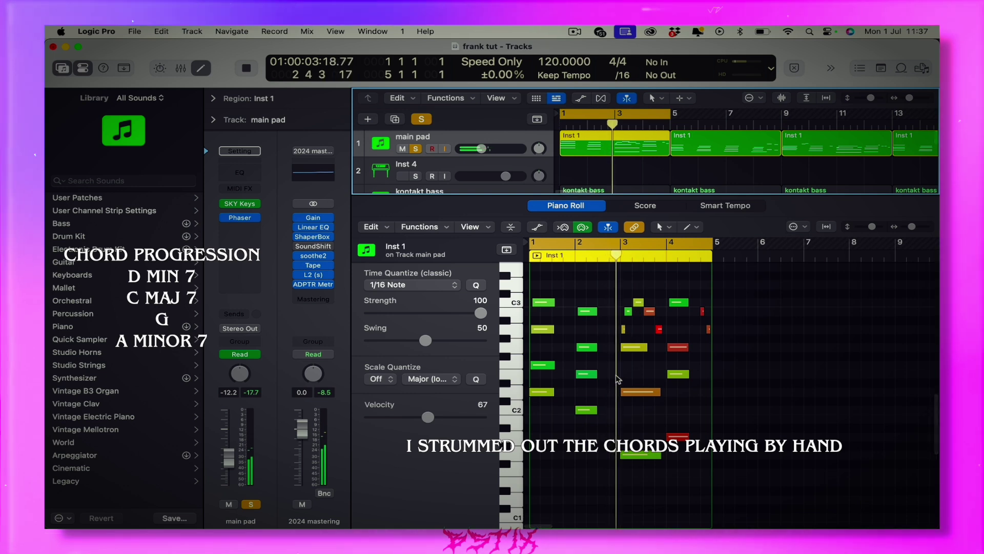
scroll(618, 380, up, 1)
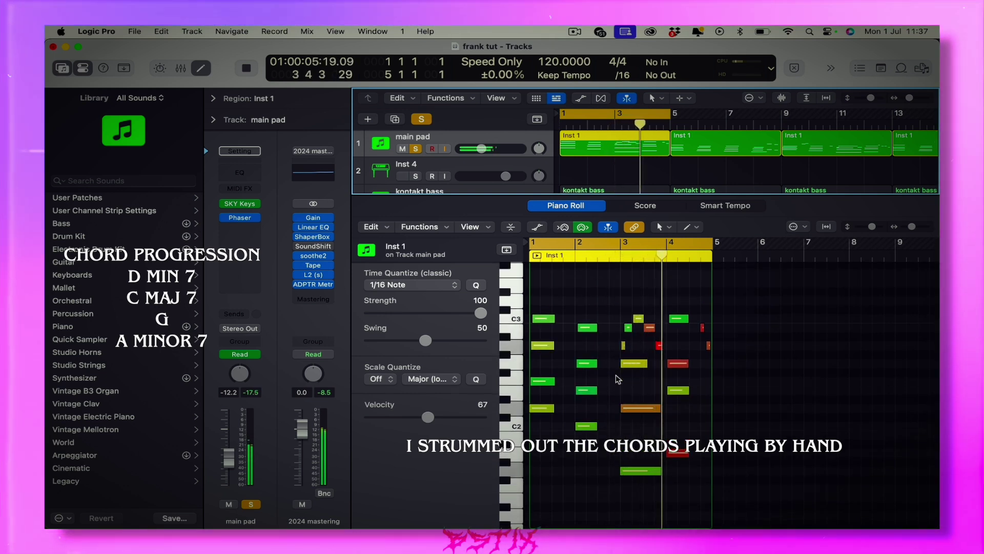
key(space)
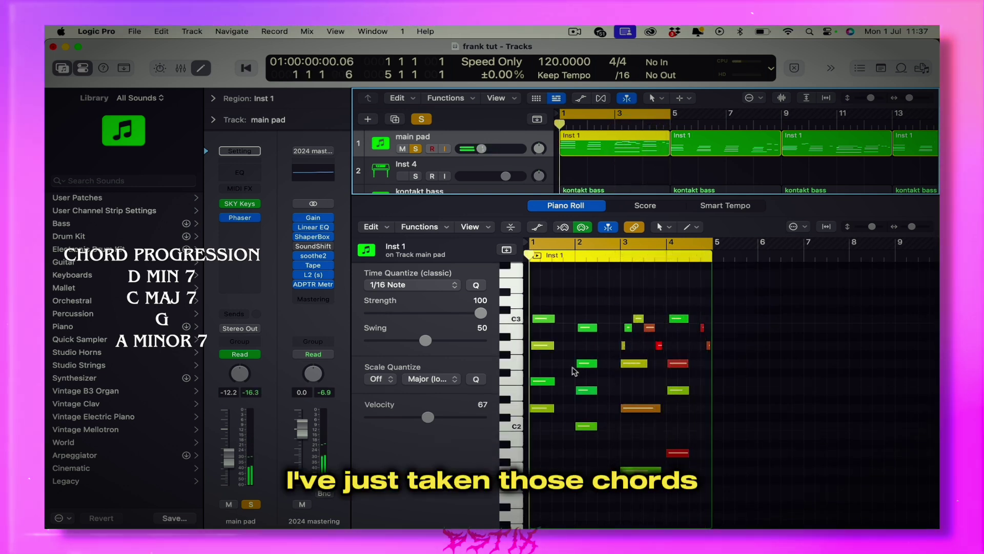
click(636, 437)
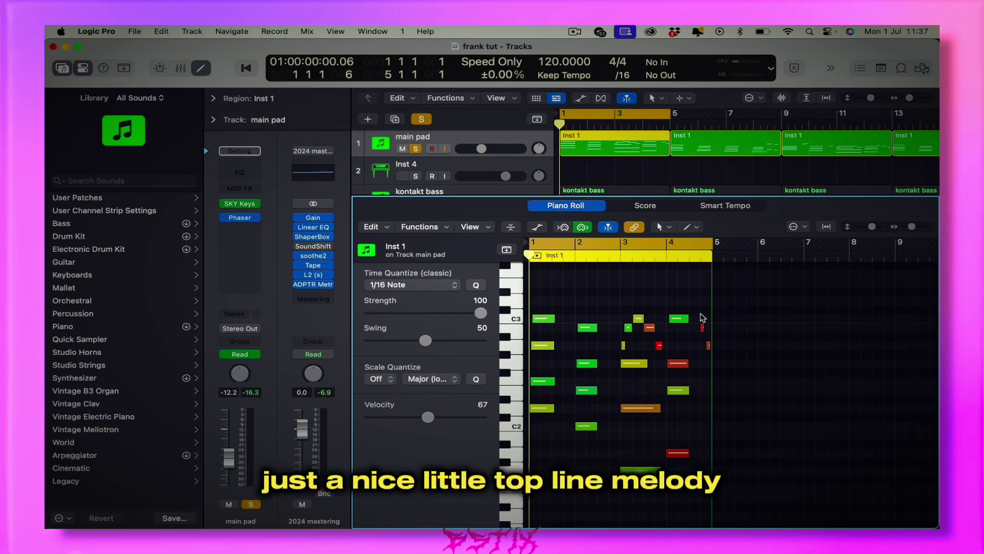
Solo the kontakt bass track and play back its first region, examining the passing notes in the Piano Roll
scroll(428, 177, down, 2)
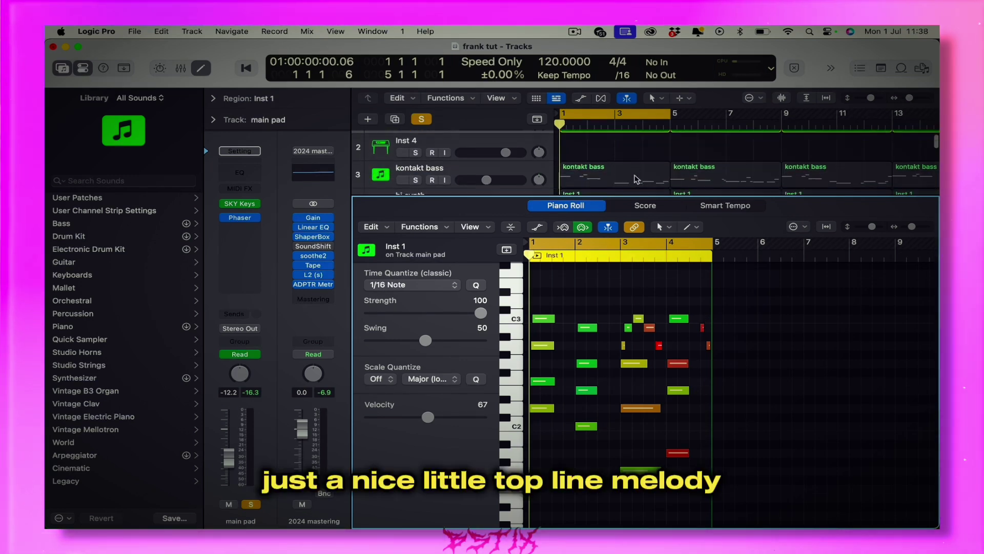
click(416, 178)
click(611, 179)
scroll(610, 179, down, 1)
scroll(610, 179, up, 1)
key(space)
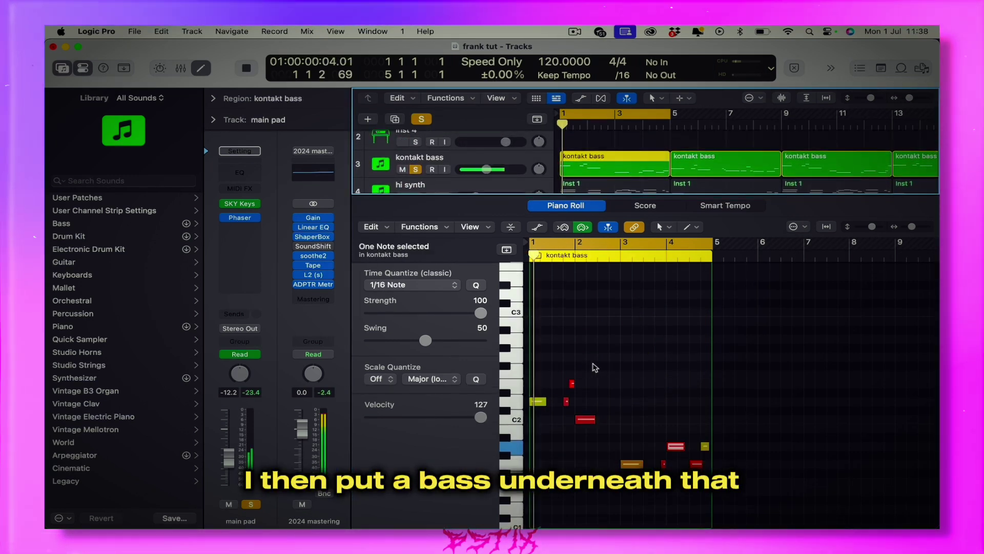
click(598, 367)
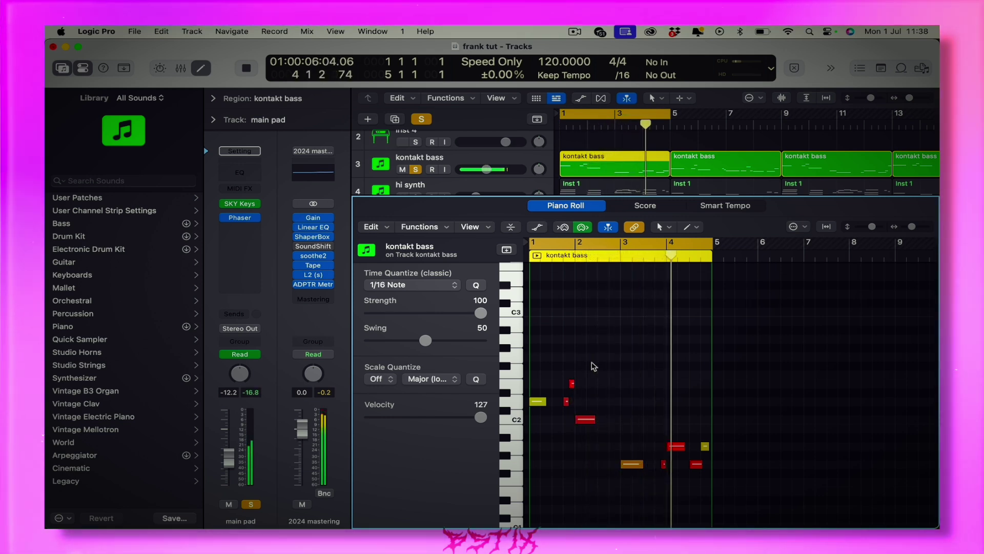
key(space)
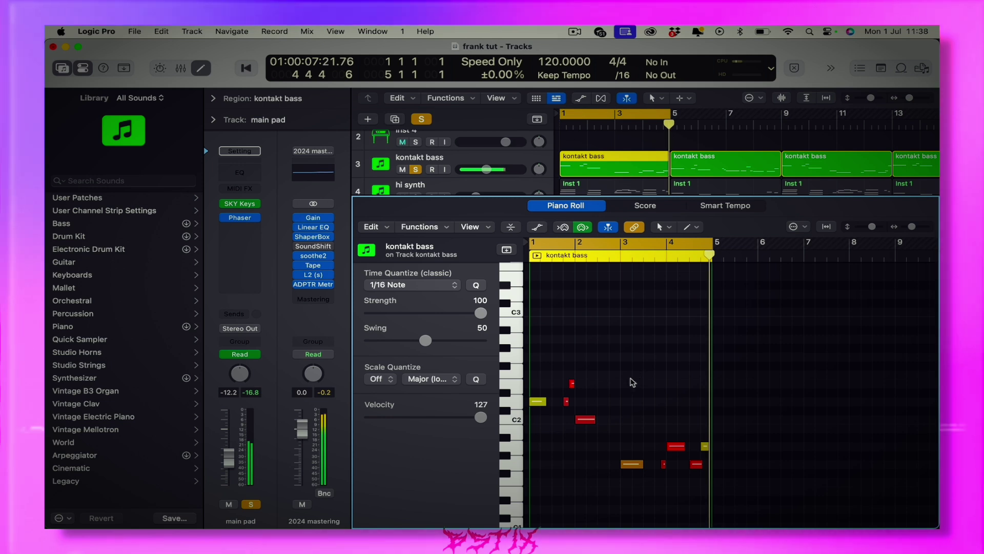
drag(558, 379, 597, 406)
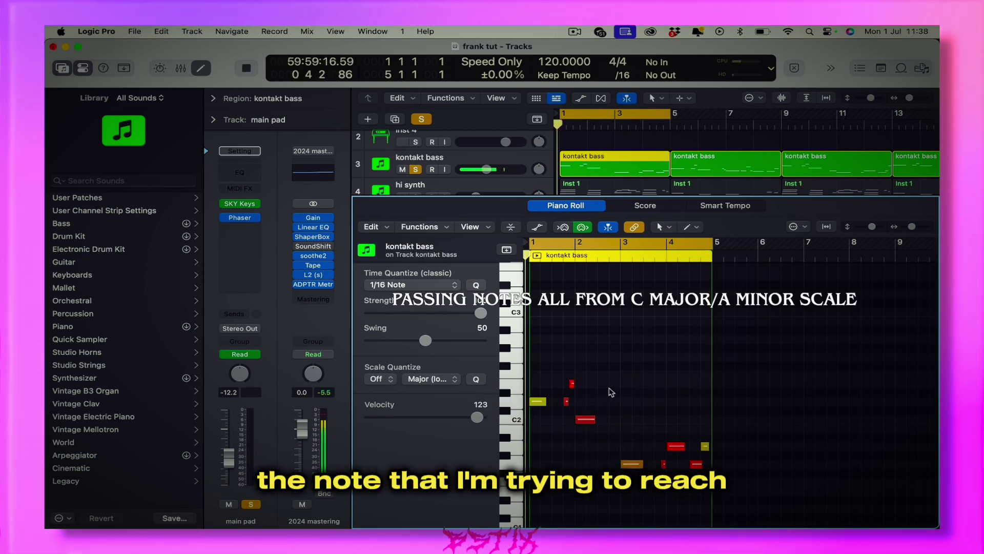
key(space)
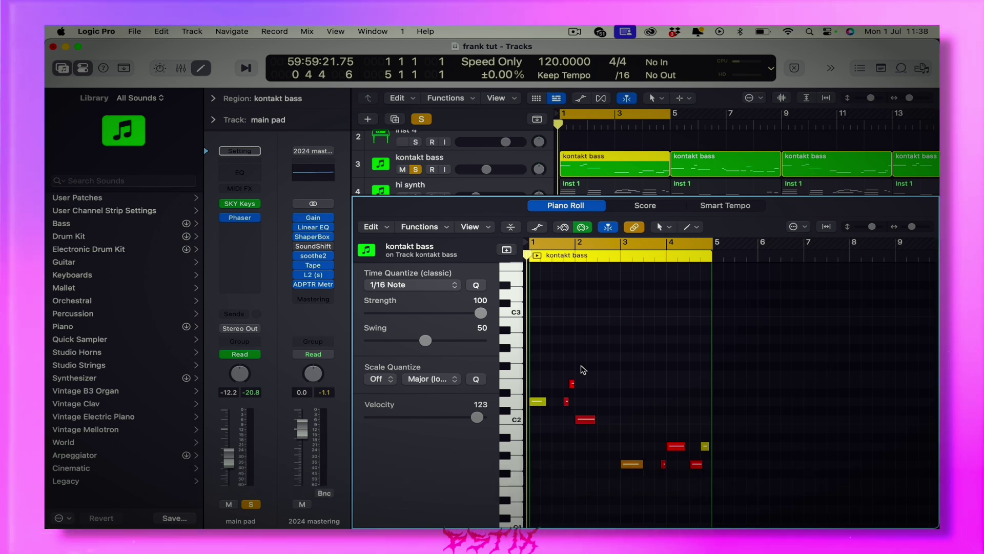
Solo the hi synth track and show its first region's notes in the Piano Roll
scroll(463, 163, down, 2)
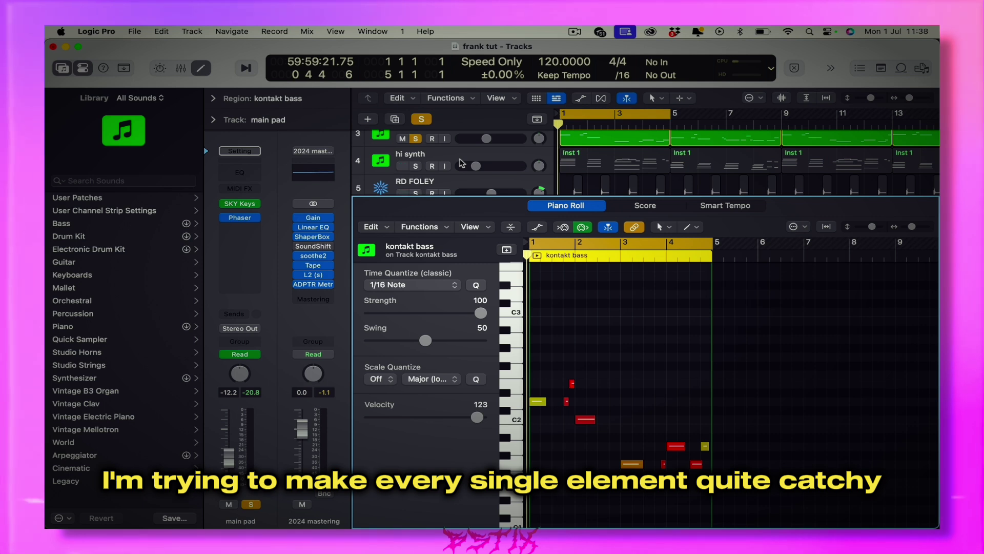
click(416, 166)
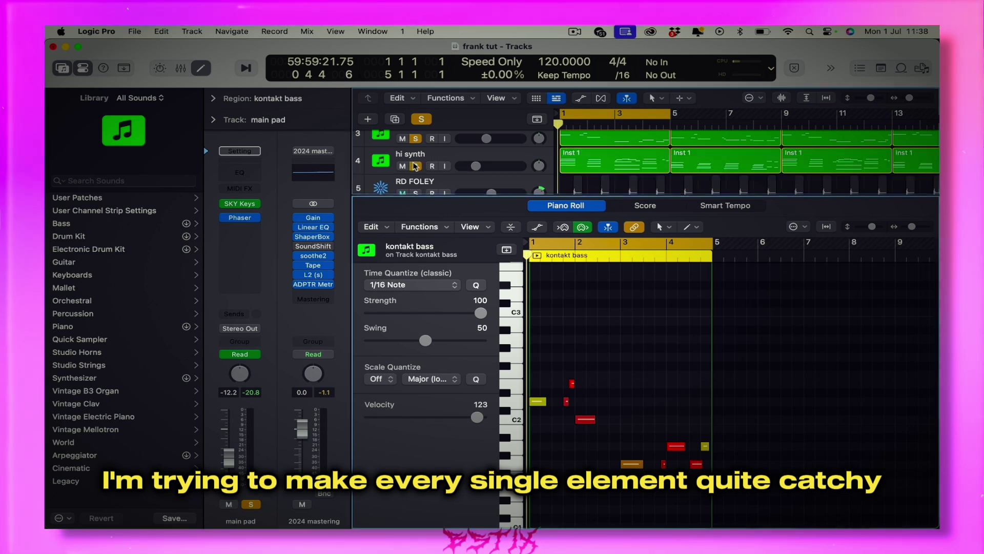
click(594, 163)
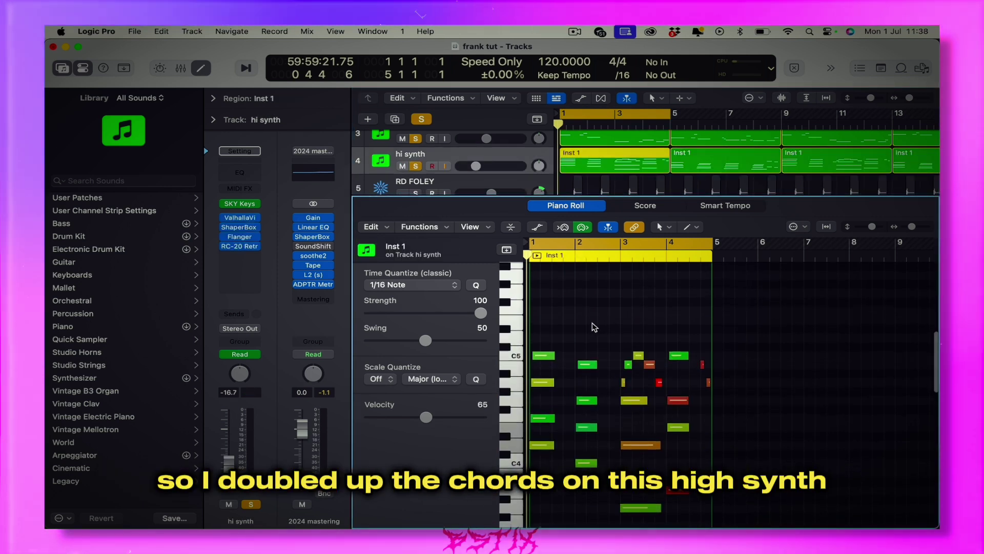
scroll(595, 327, up, 1)
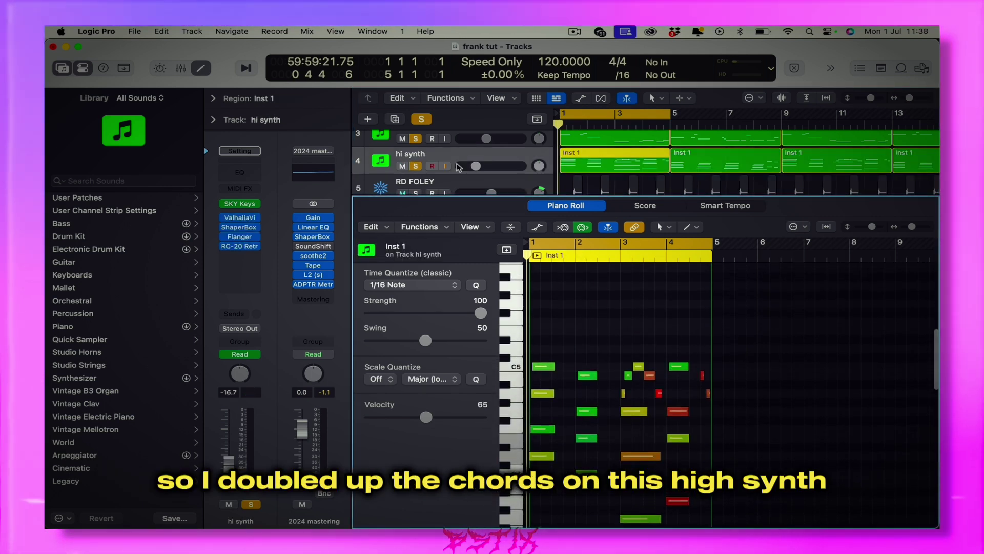
View the SKY Keys instrument on the hi synth track and play the track back on its own
click(242, 204)
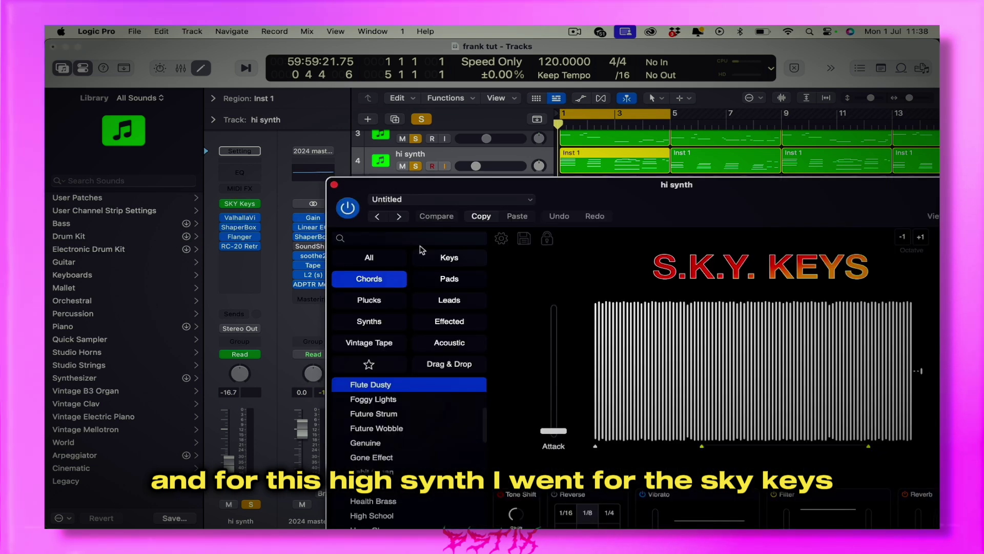
key(space)
click(334, 185)
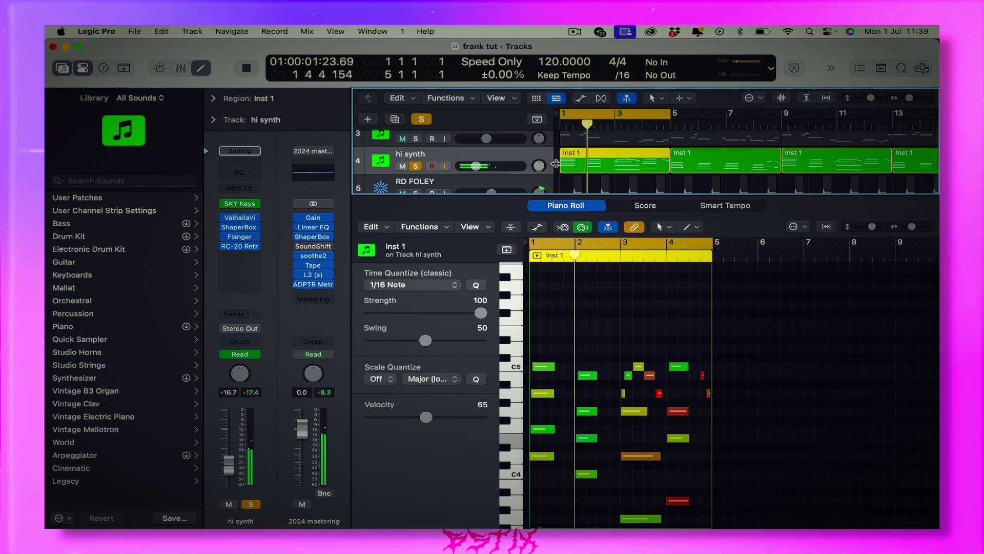
scroll(594, 164, down, 1)
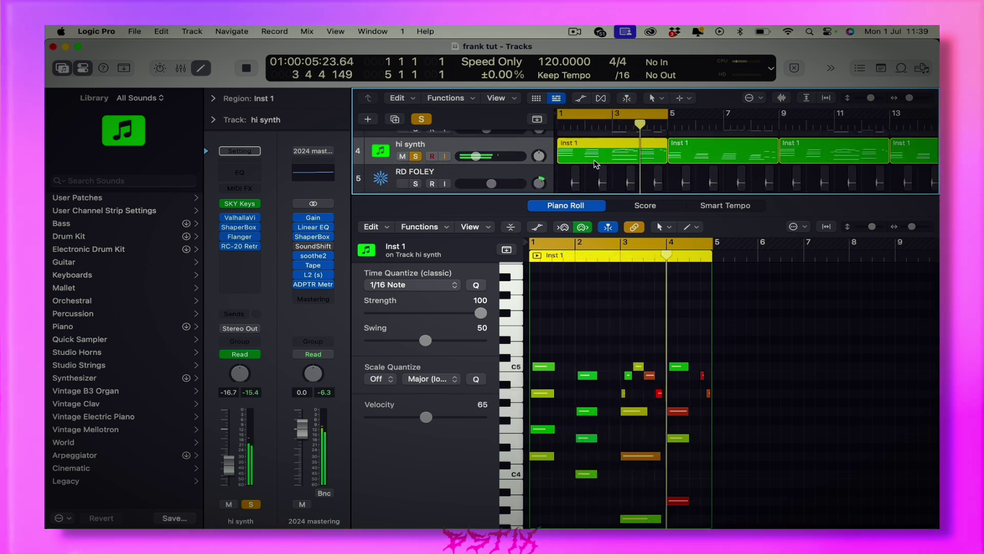
key(space)
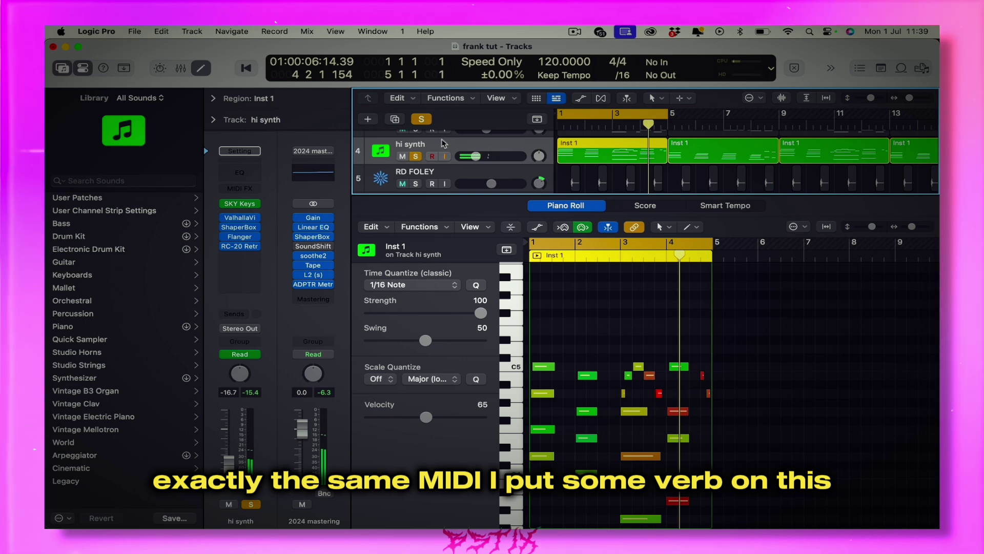
Inspect the hi synth's effects chain: ValhallaVintageVerb, ShaperBox, Flanger and RC-20 Retro Color
click(242, 220)
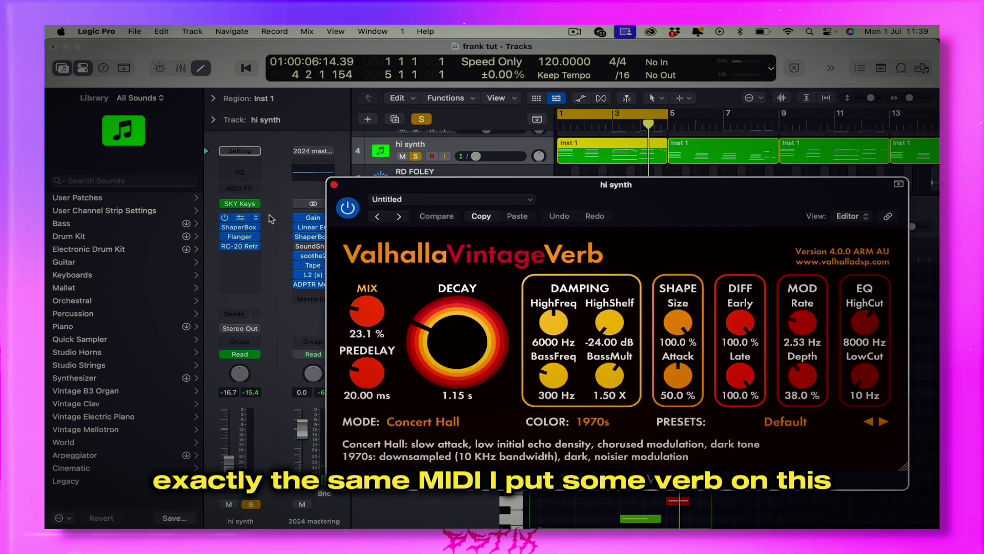
click(334, 187)
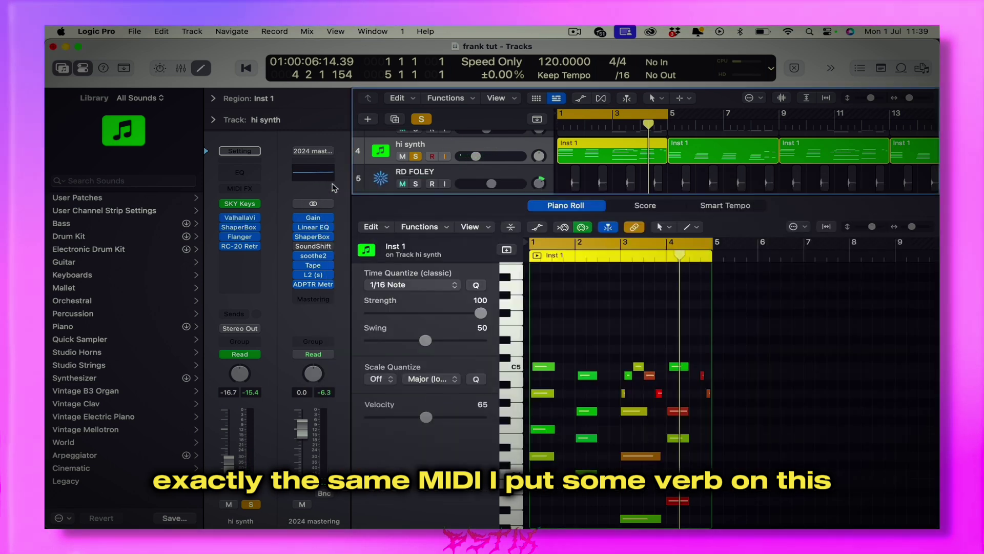
click(240, 228)
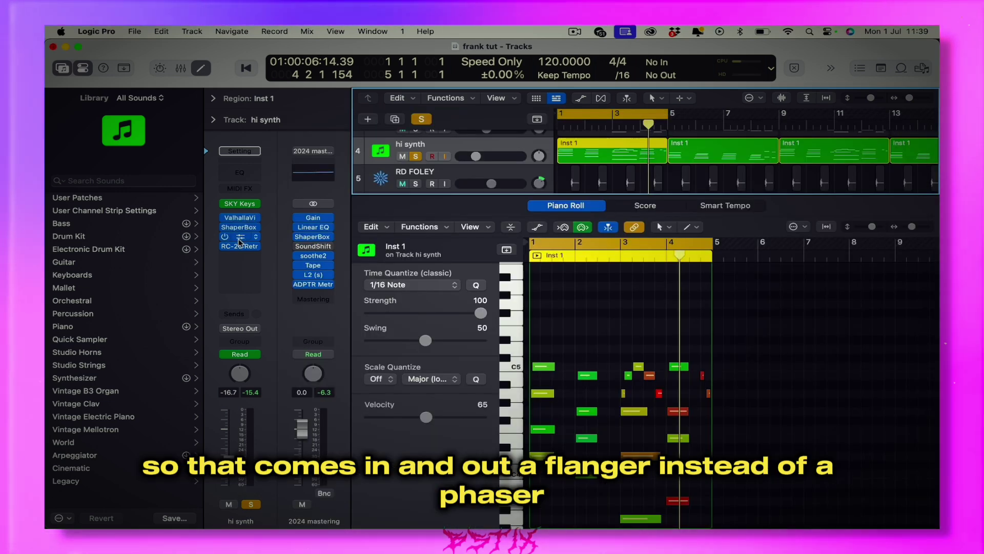
click(239, 236)
click(334, 184)
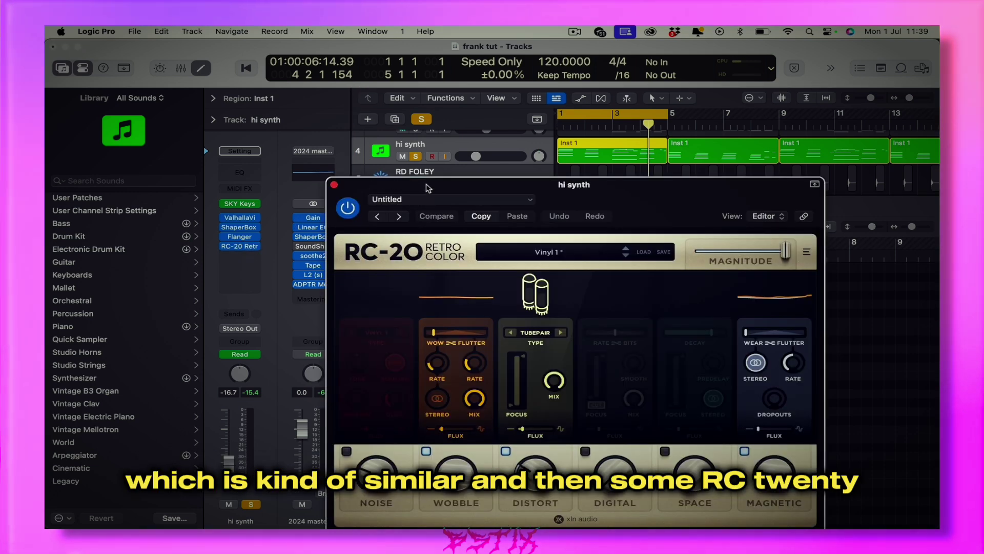
drag(428, 188, 383, 124)
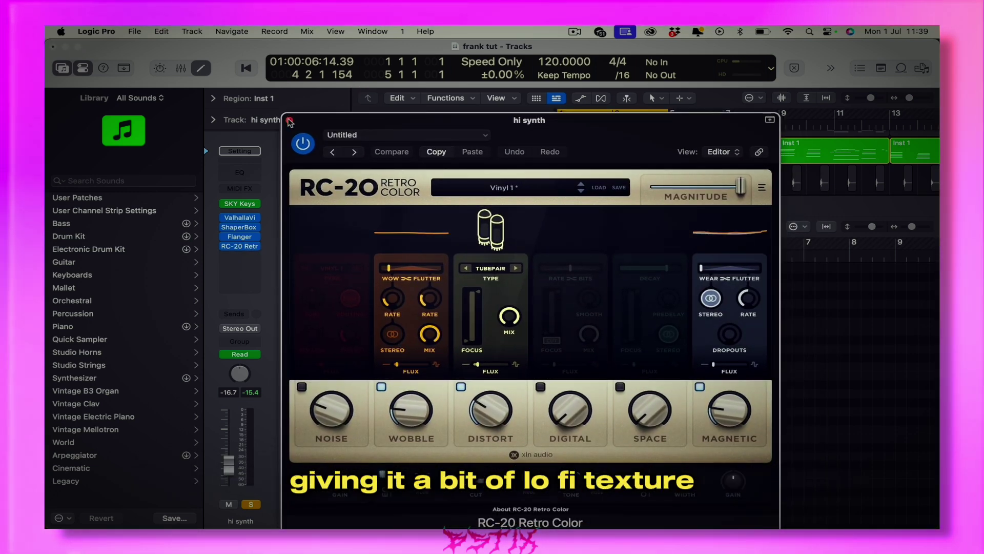
click(289, 122)
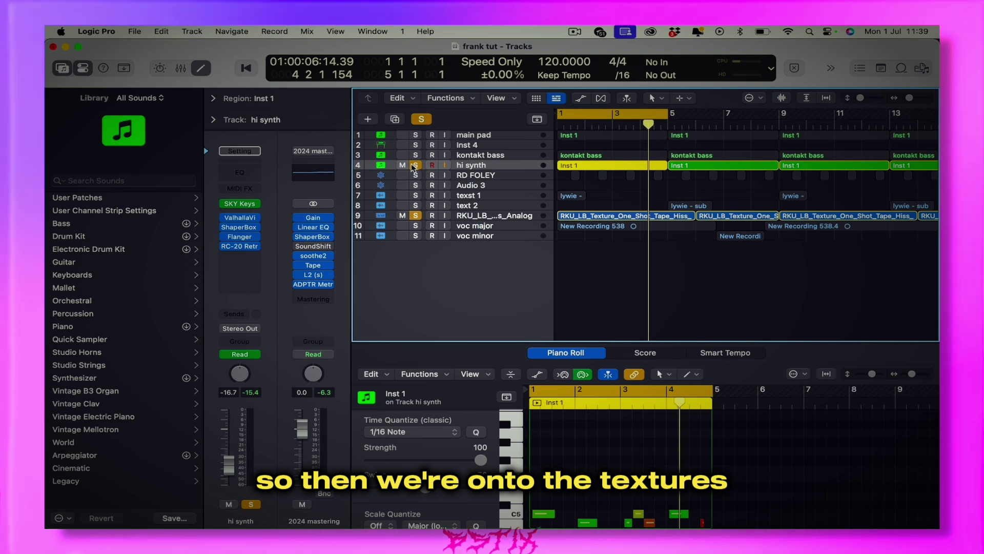
Unsolo the hi synth and the RKU_LB texture track, leaving RD FOLEY soloed with its regions selected
click(416, 165)
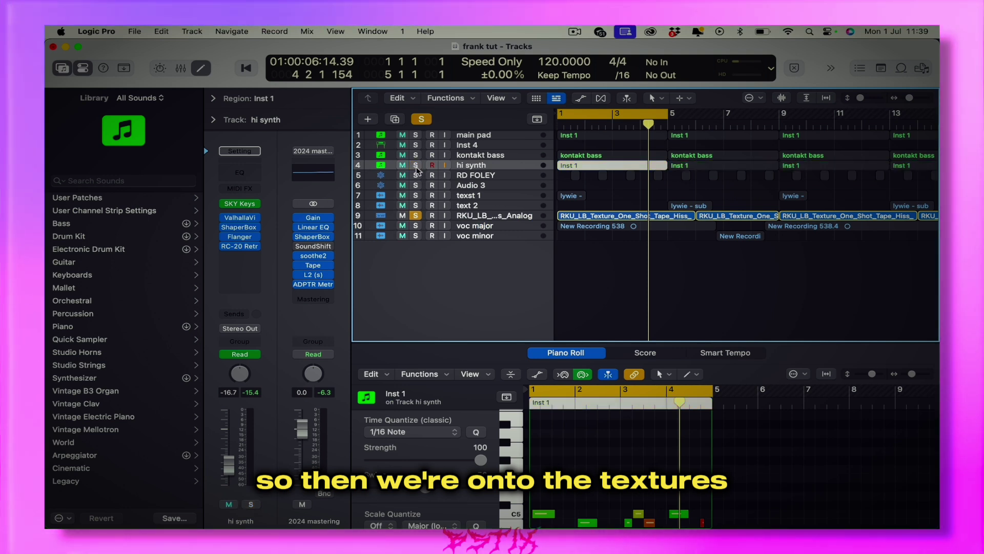
click(415, 175)
click(484, 176)
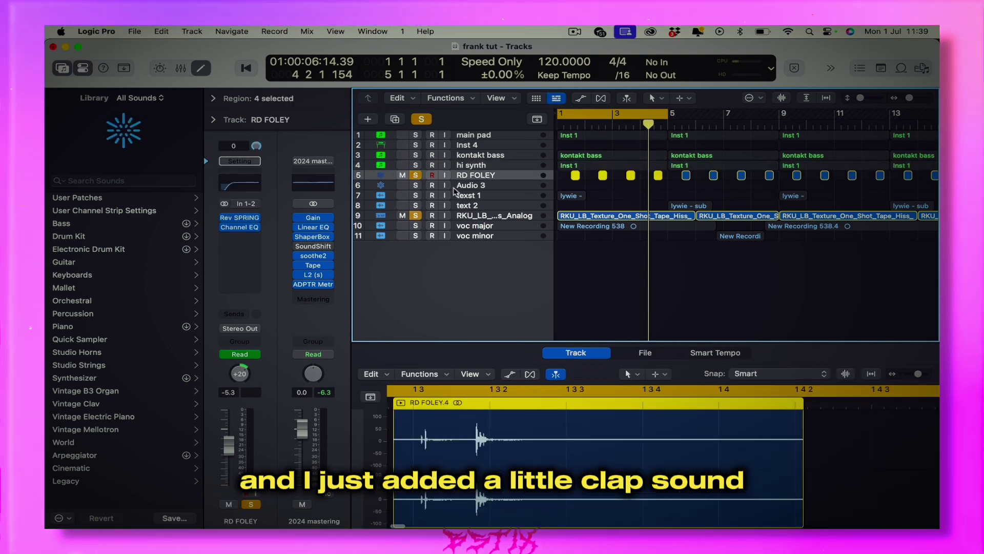
click(417, 218)
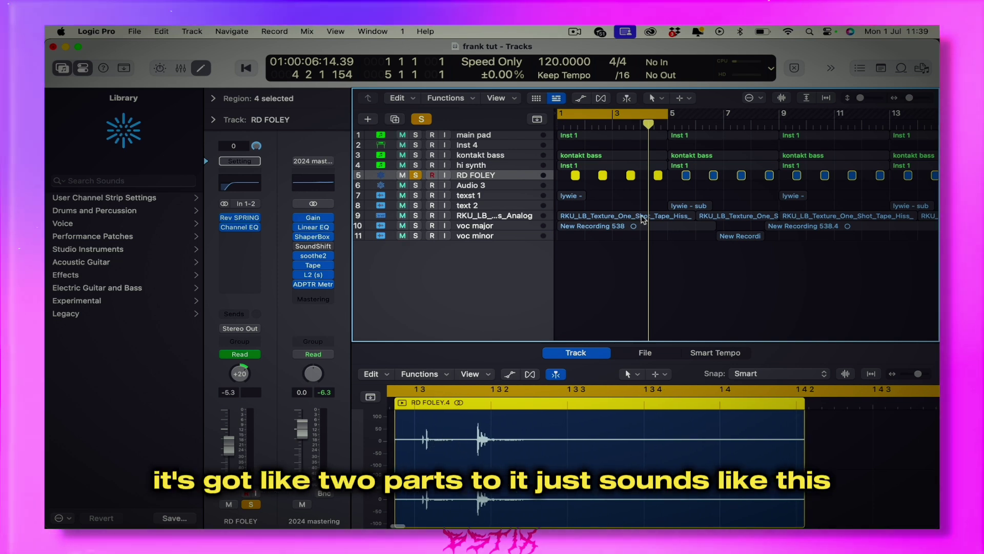
Play back the RD FOLEY clap sound and view the track's Rev SPRING-636 reverb
key(space)
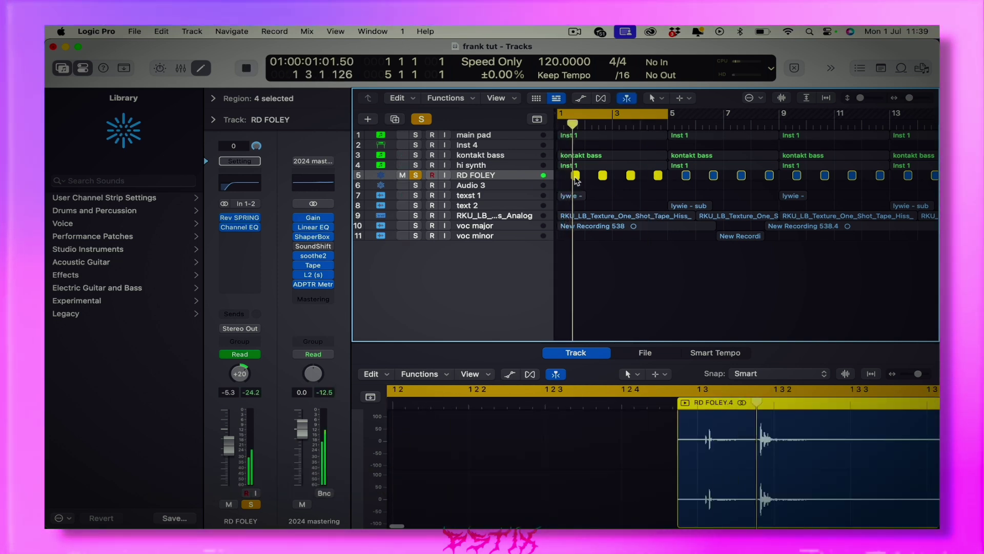
key(space)
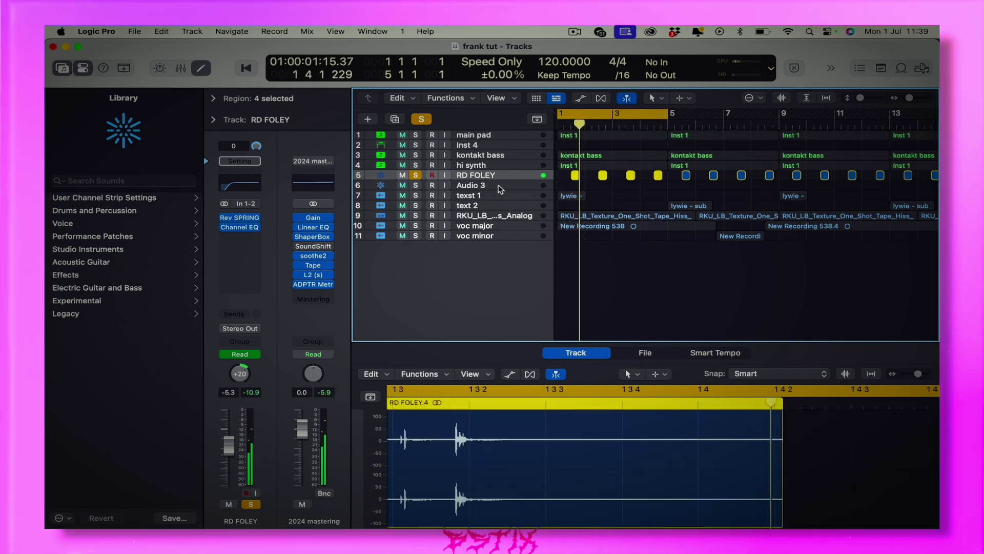
click(240, 218)
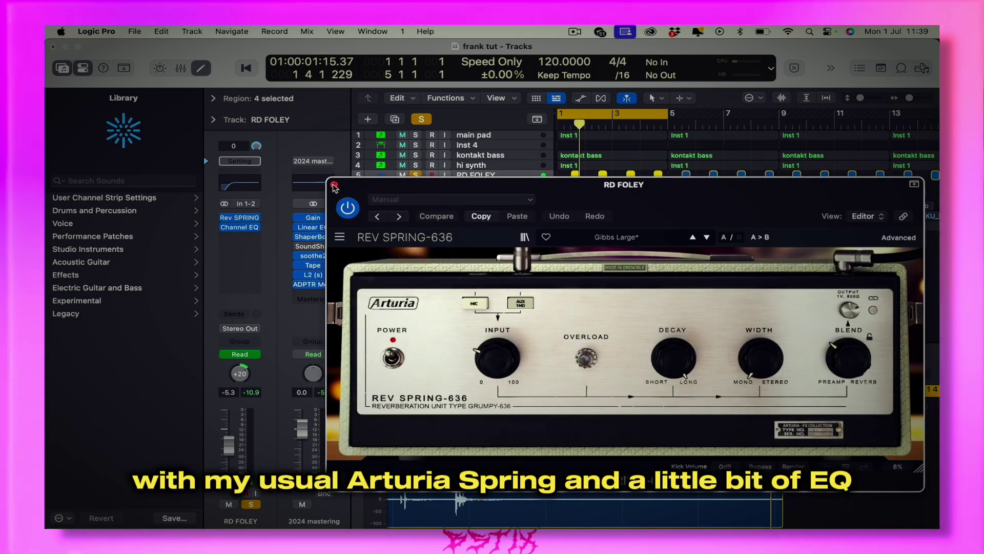
Solo the texst 1 track and view the SoundShifter Pitch settings on its channel
click(240, 219)
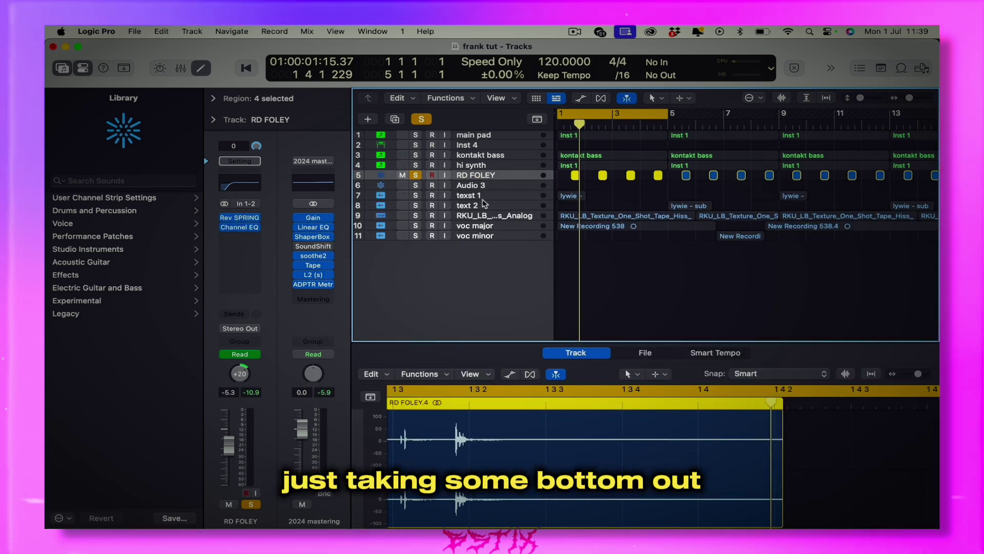
click(416, 195)
click(498, 199)
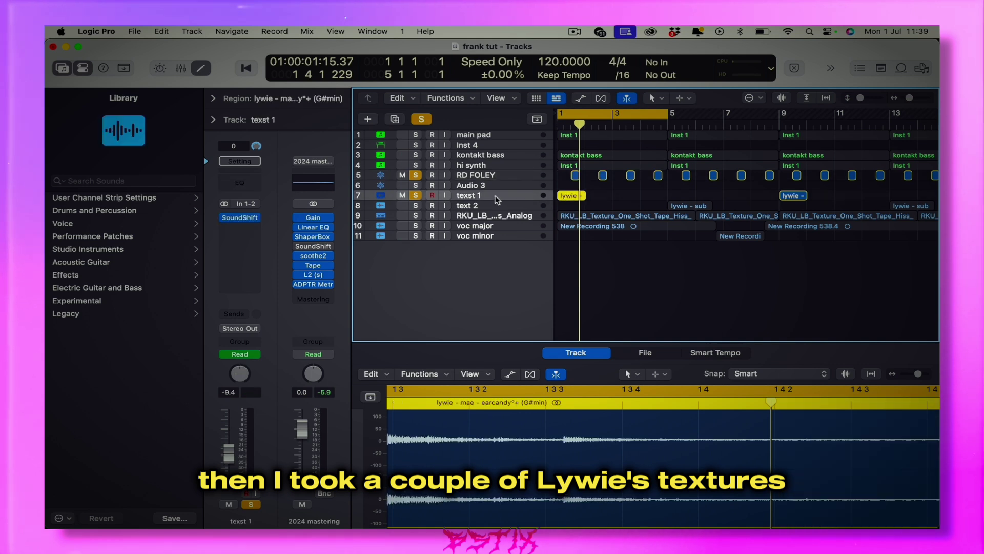
click(240, 218)
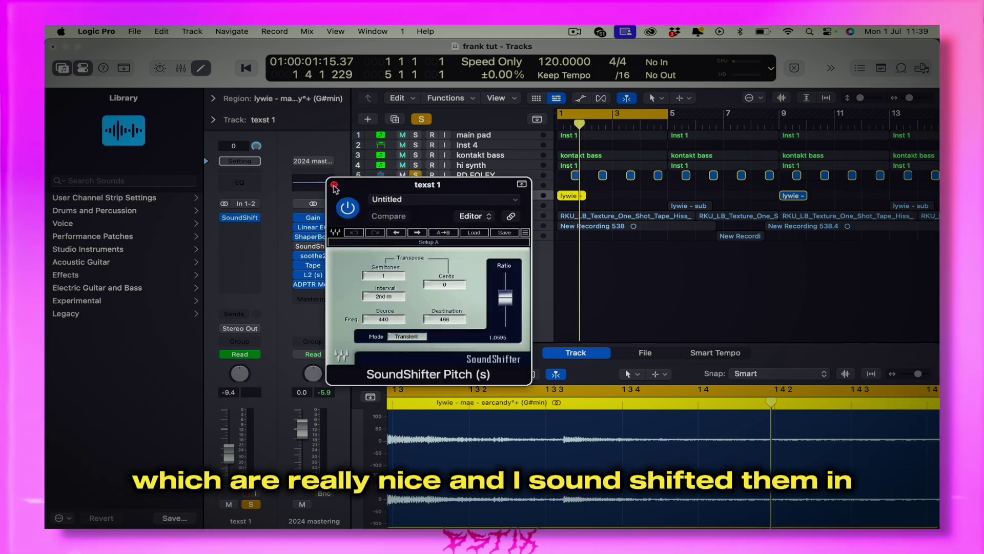
click(334, 184)
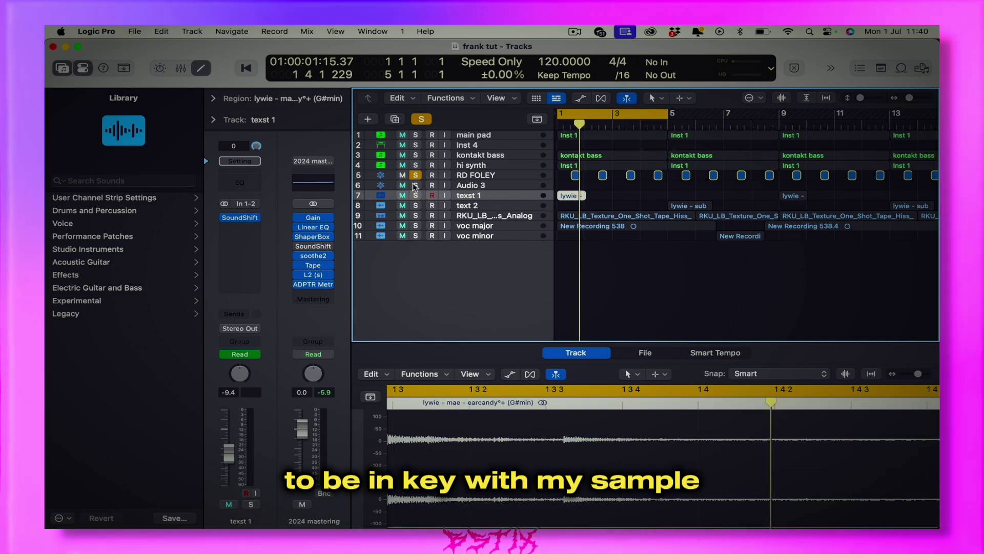
Solo the main pad, Inst 4, kontakt bass, hi synth, RD FOLEY and three texture tracks, and play them back together
key(ctrl+s)
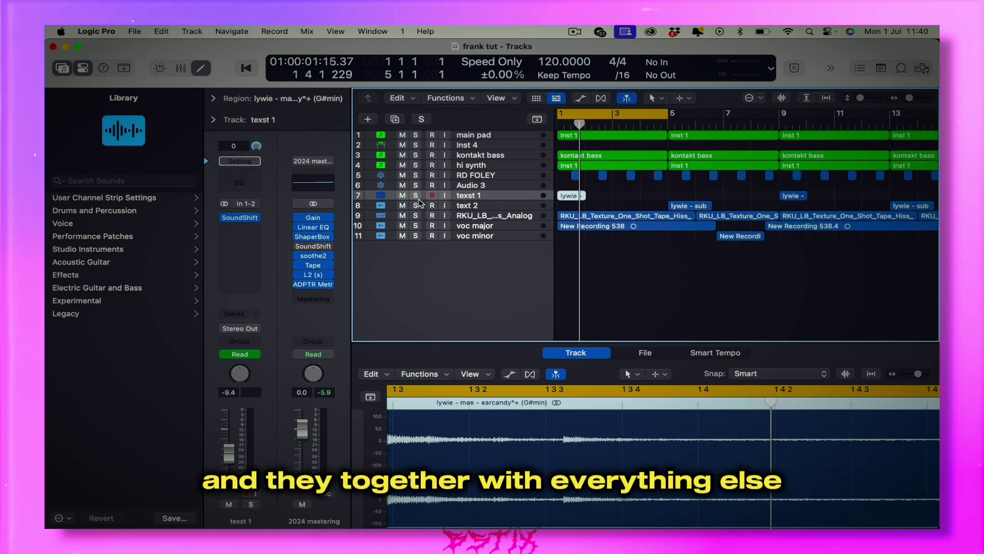
drag(415, 198, 415, 210)
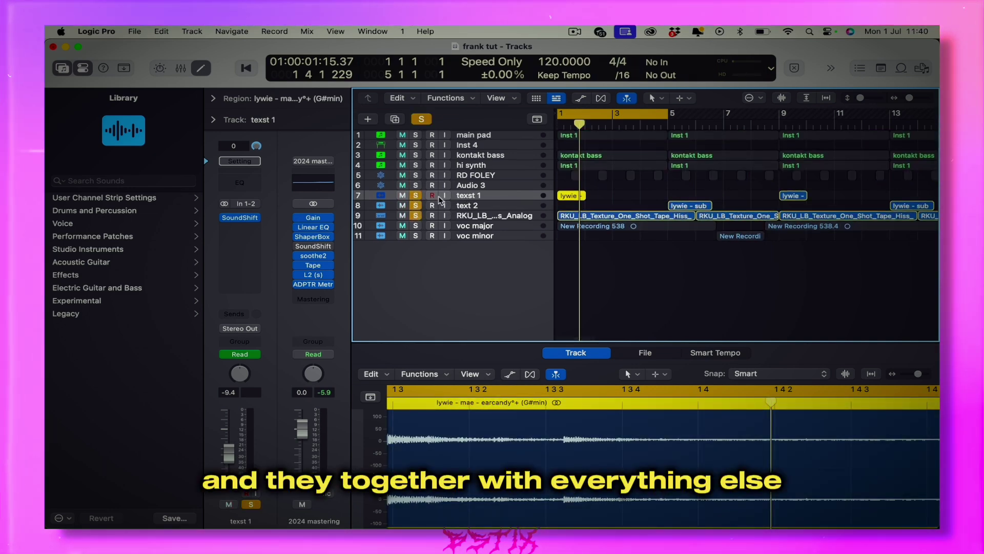
drag(416, 135, 415, 175)
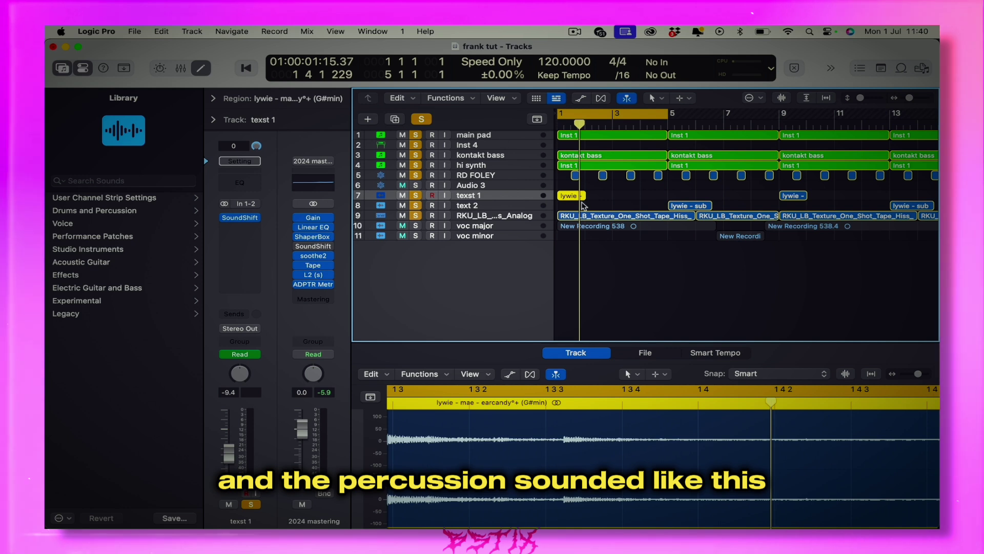
key(space)
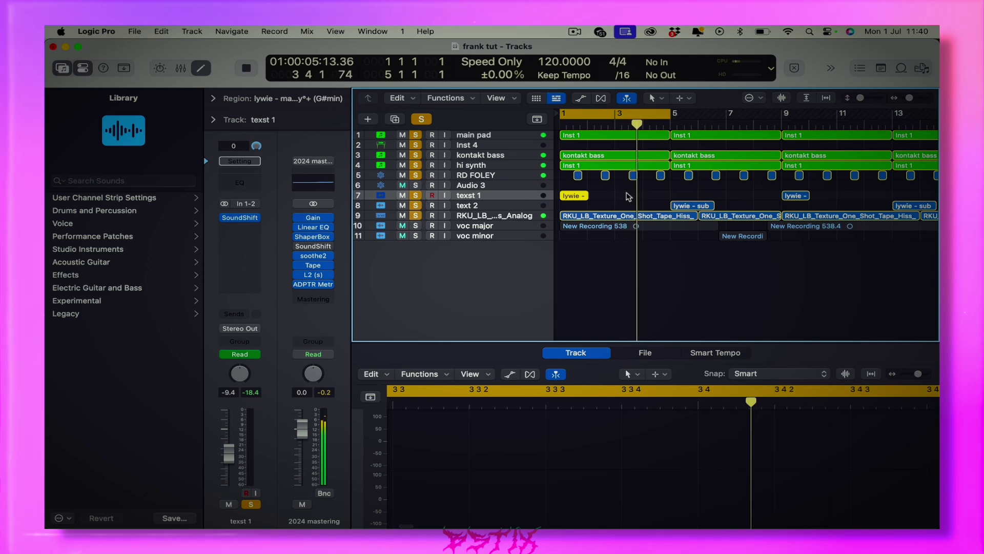
click(628, 196)
key(space)
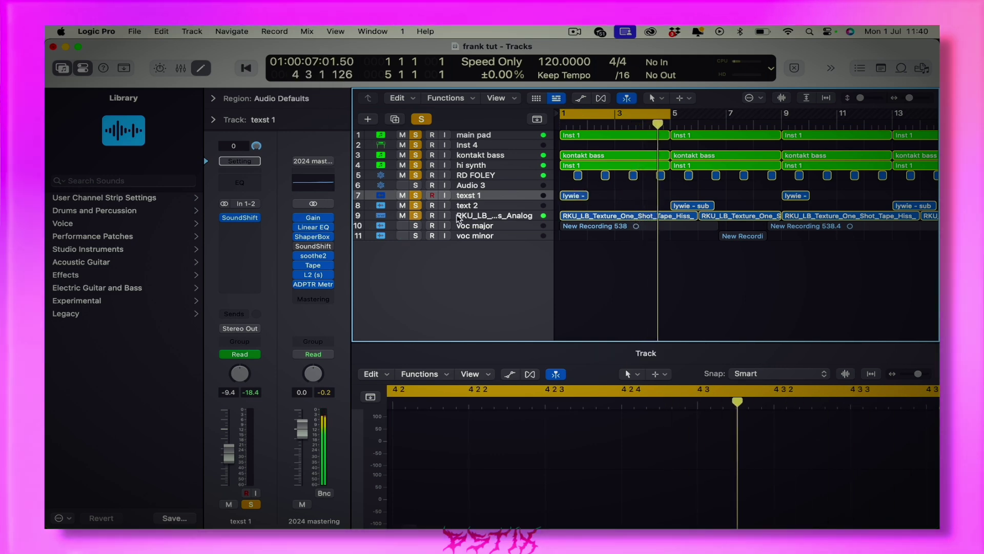
Select the RKU_LB tape hiss track and enlarge the track heights to examine its regions
click(457, 219)
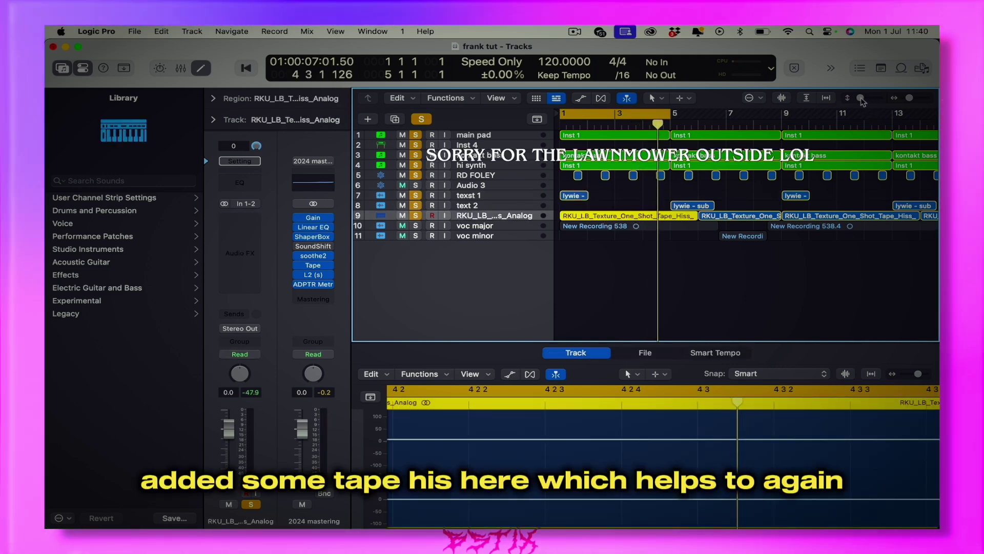
drag(861, 99, 868, 98)
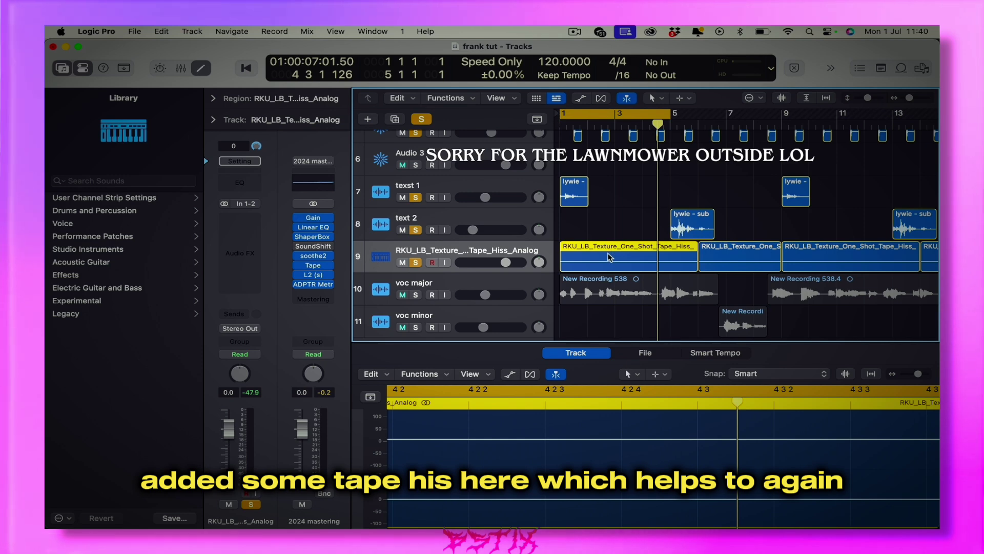
scroll(609, 257, down, 2)
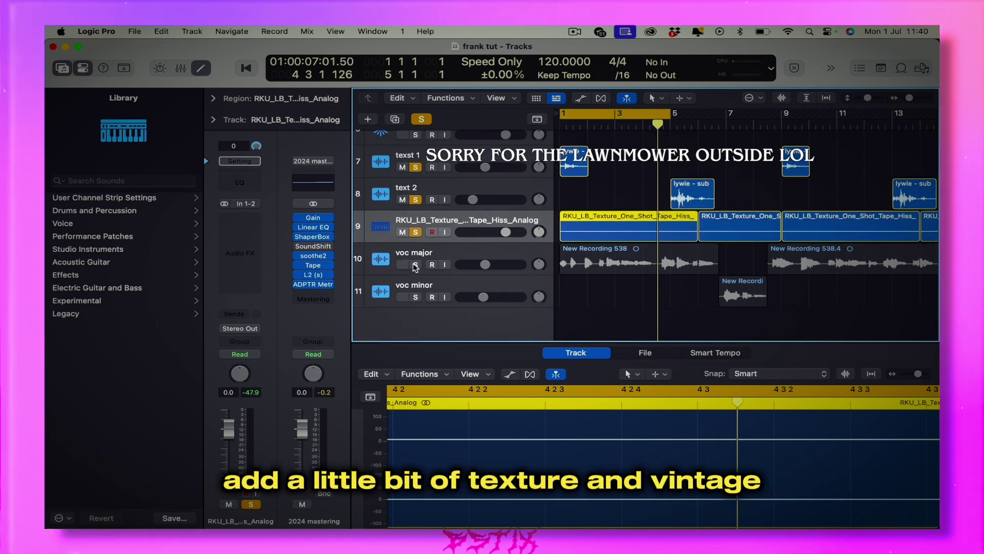
Solo the voc major track and unsolo all the other tracks
click(552, 270)
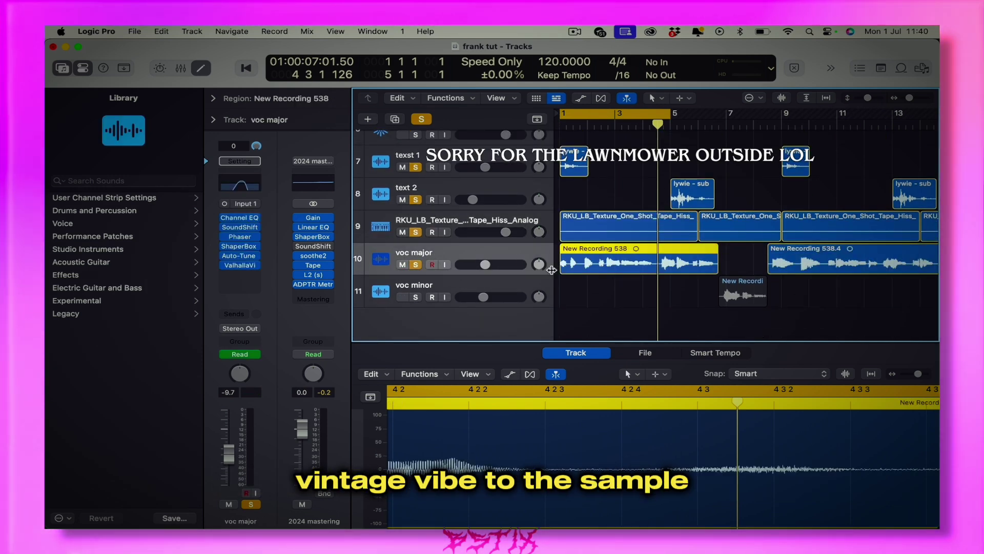
scroll(569, 271, down, 1)
scroll(604, 269, down, 2)
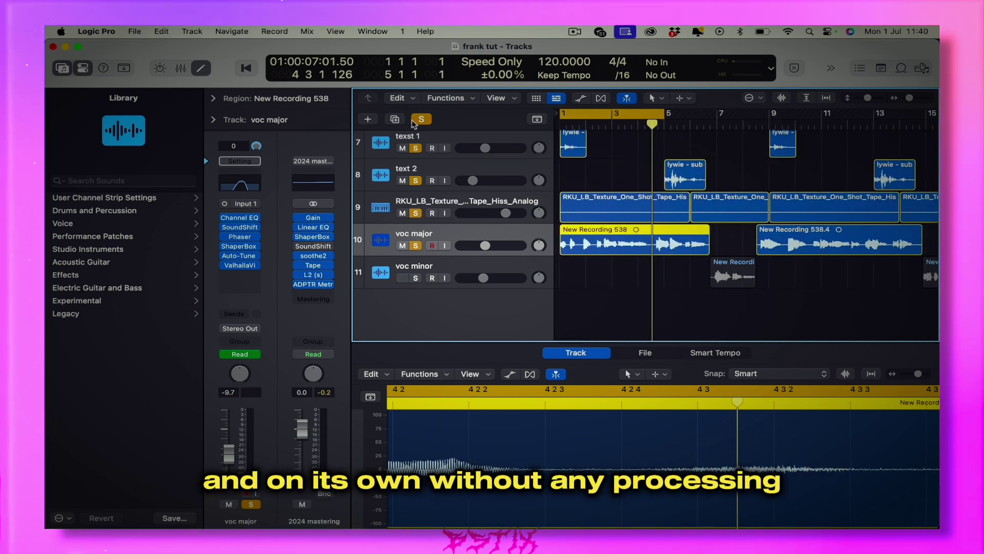
drag(414, 148, 423, 243)
click(415, 251)
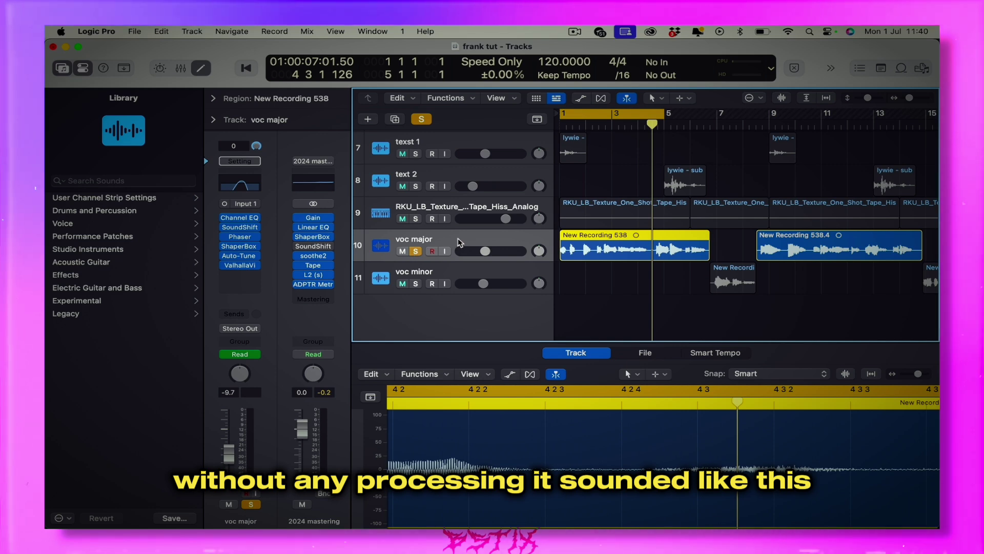
Bypass all of voc major's effects and play the dry vocal from the start
alt+click(220, 223)
key(Return)
key(space)
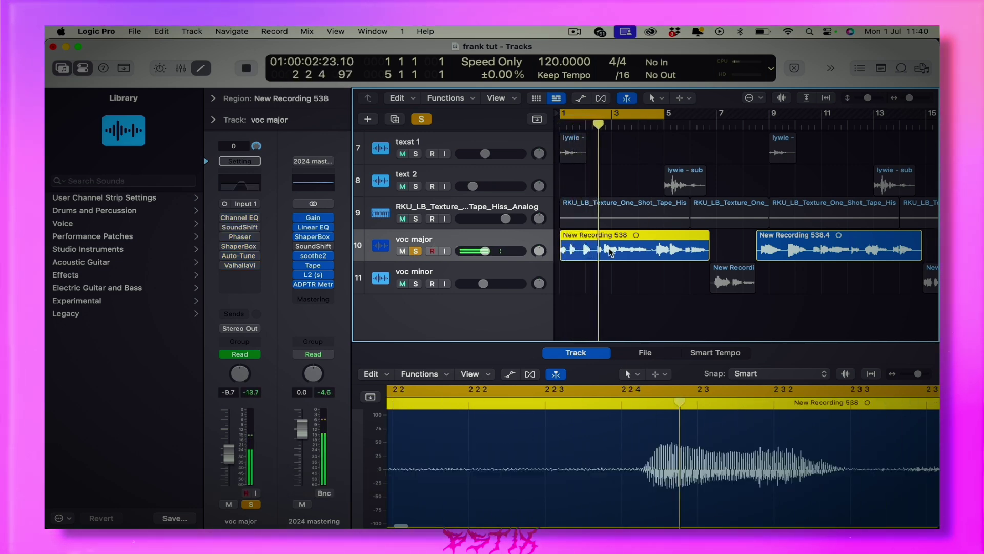
Re-enable voc major's Channel EQ, SoundShifter and Phaser, and view the SoundShifter and Phaser settings
click(225, 217)
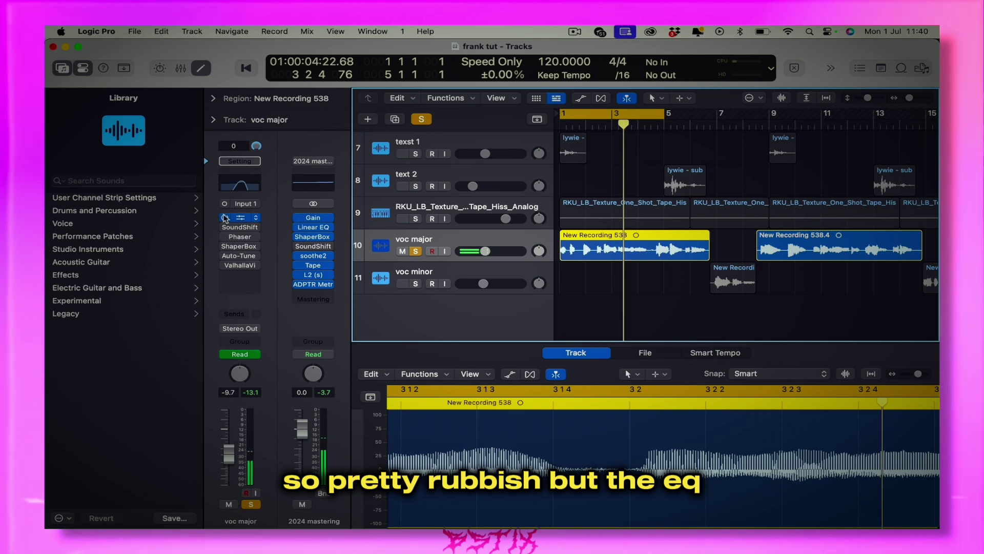
click(236, 228)
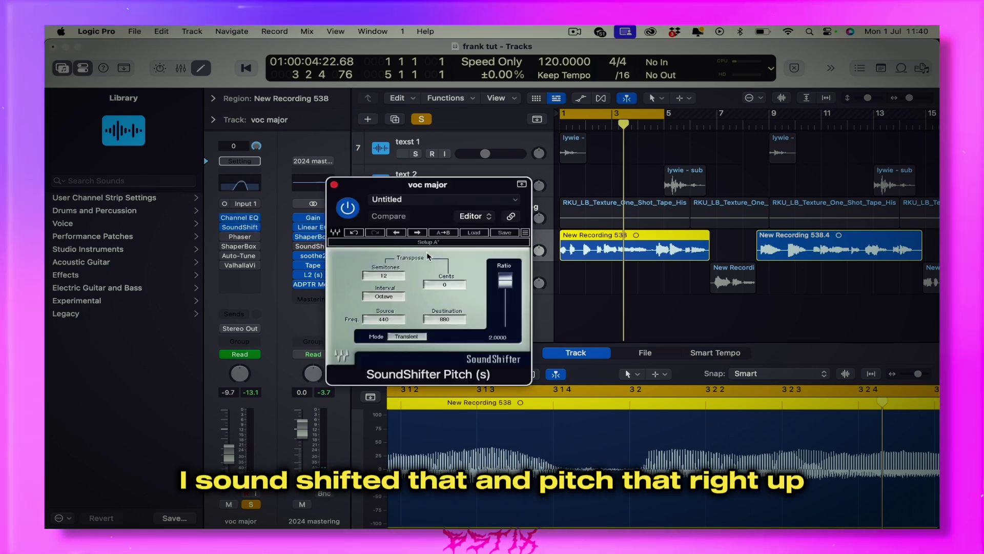
click(334, 185)
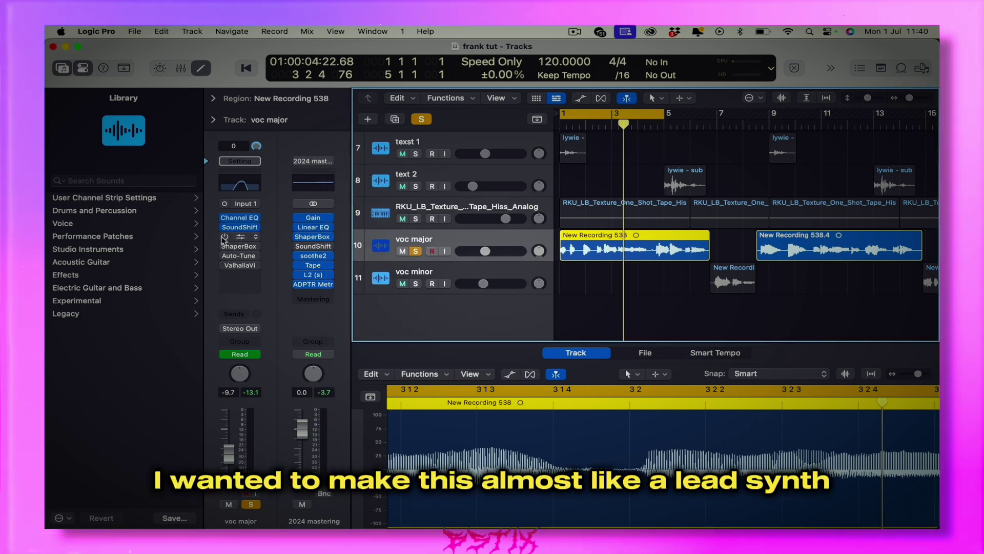
click(239, 237)
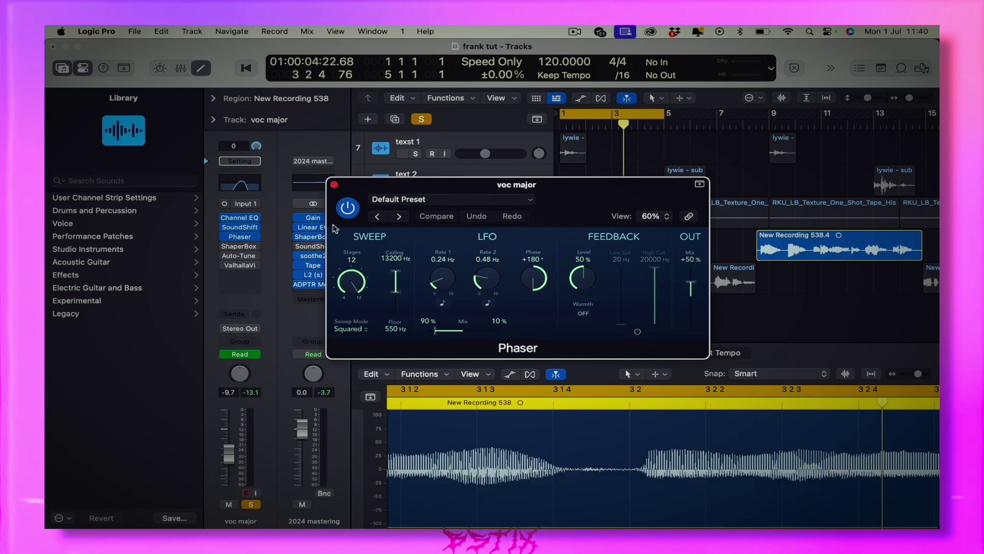
click(238, 239)
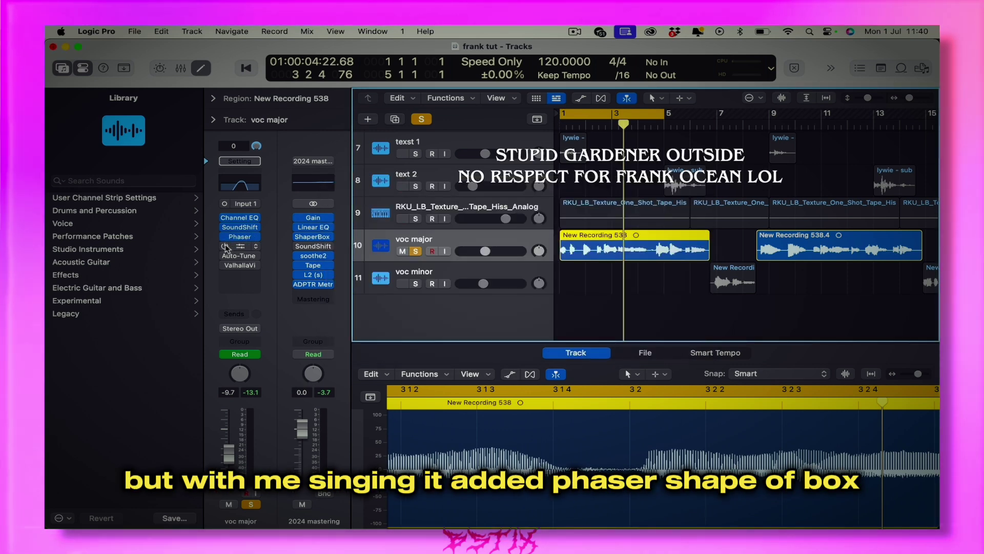
Re-enable ShaperBox, Auto-Tune and the Valhalla reverb on voc major, view ShaperBox's Pan and Filter shapers, and play back the processed vocal
click(240, 247)
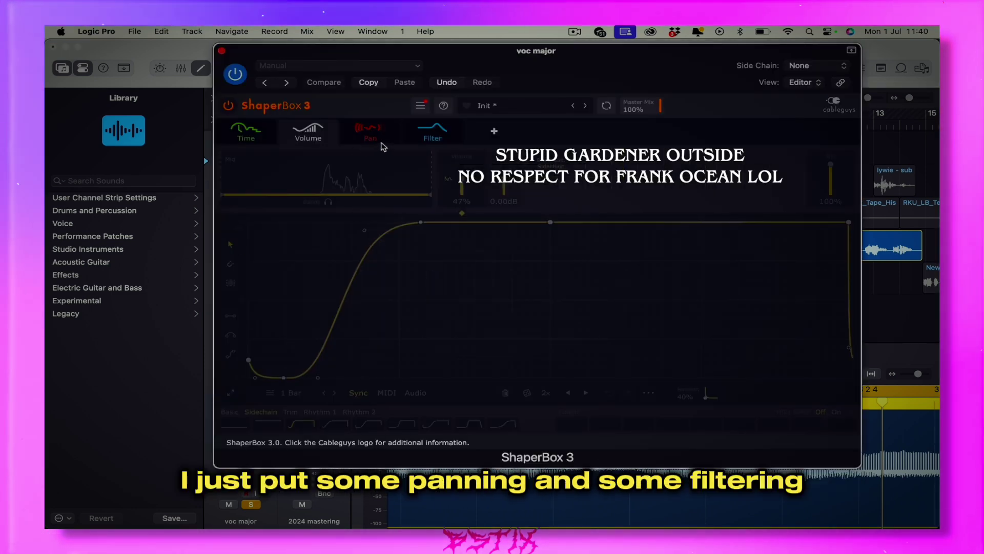
click(369, 131)
click(420, 135)
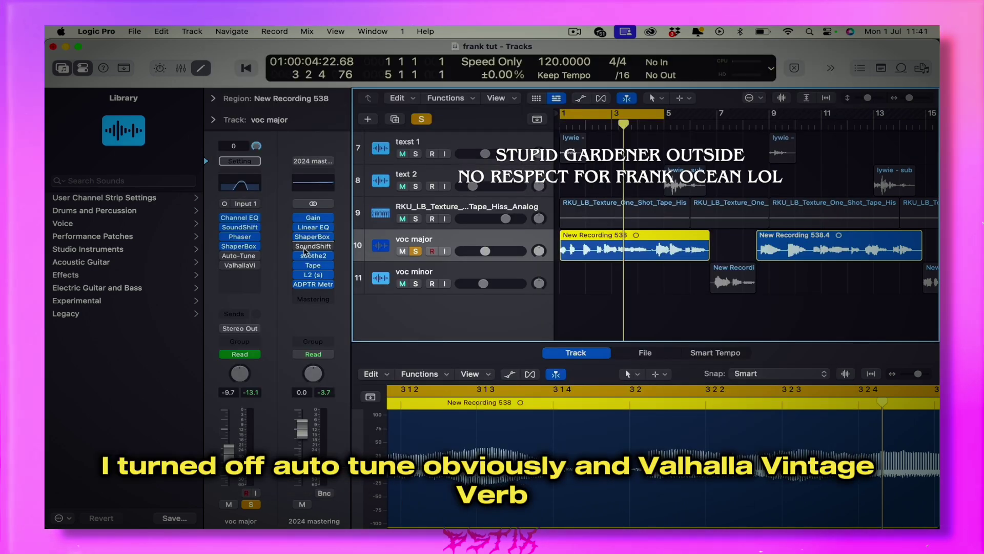
click(238, 255)
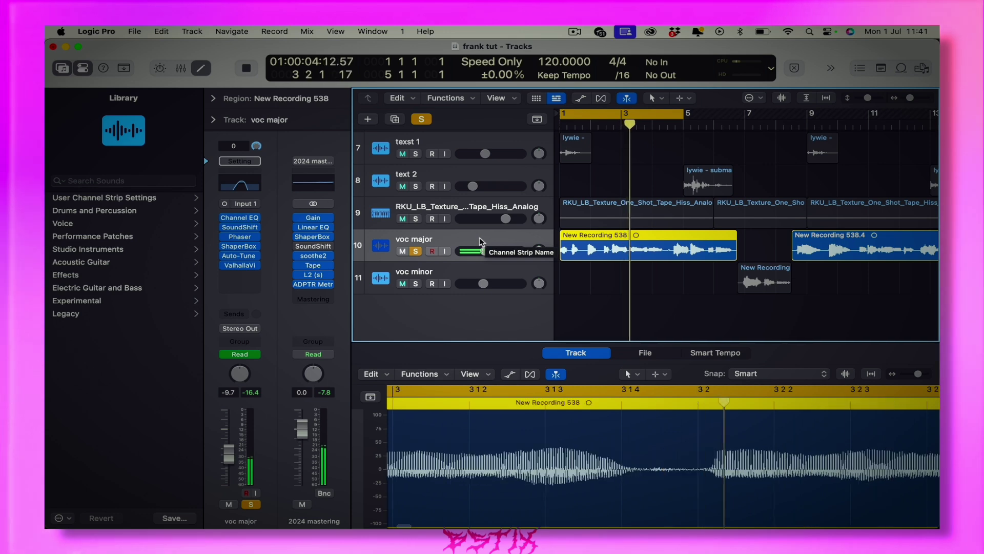
key(space)
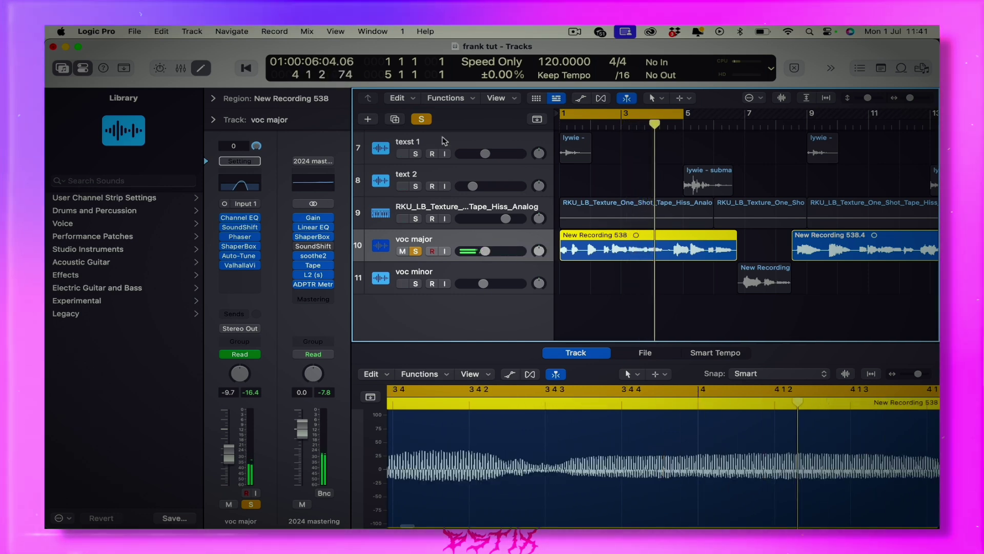
Clear all solos, reduce the track heights, and play back all tracks together from the start
key(s)
key(super+a)
scroll(696, 207, down, 3)
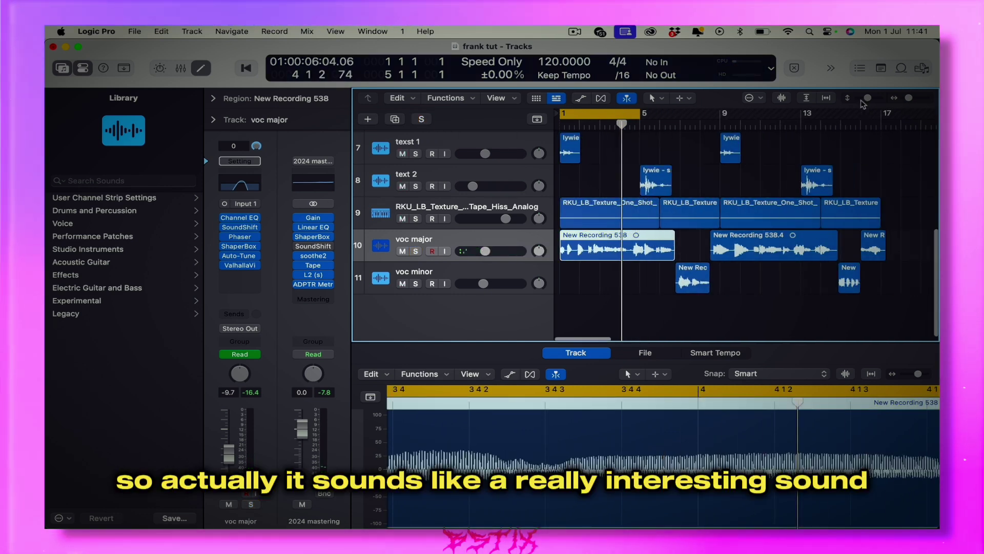
drag(867, 99, 860, 101)
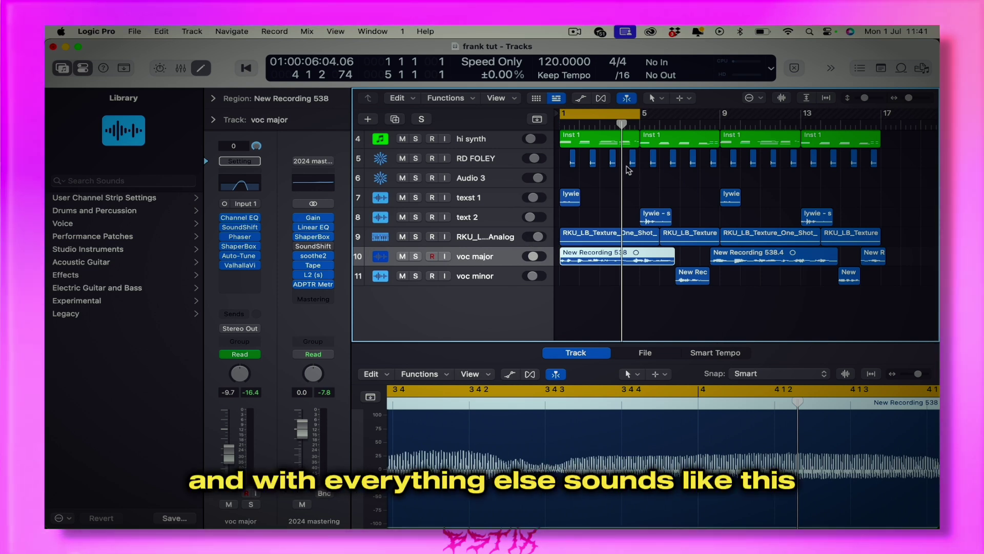
key(Return)
key(space)
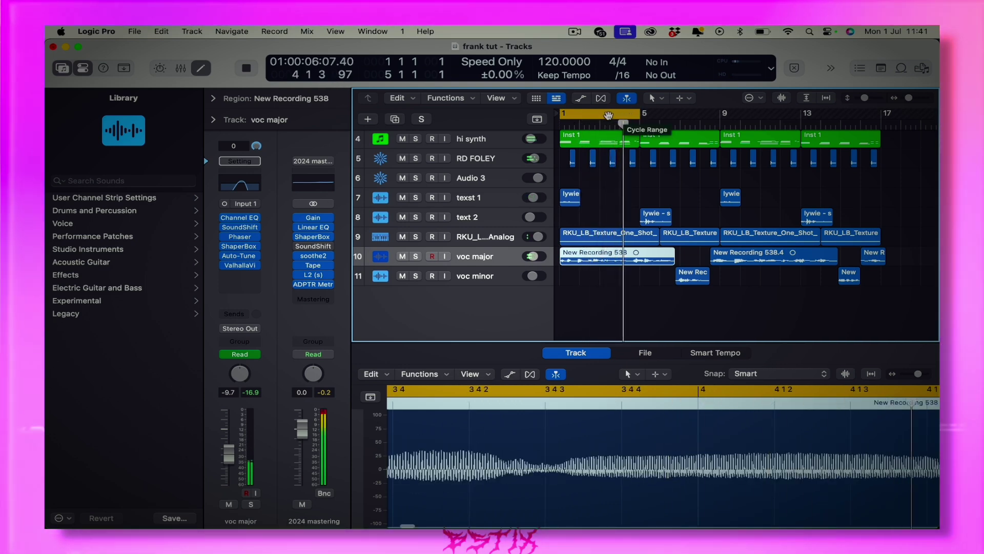
key(space)
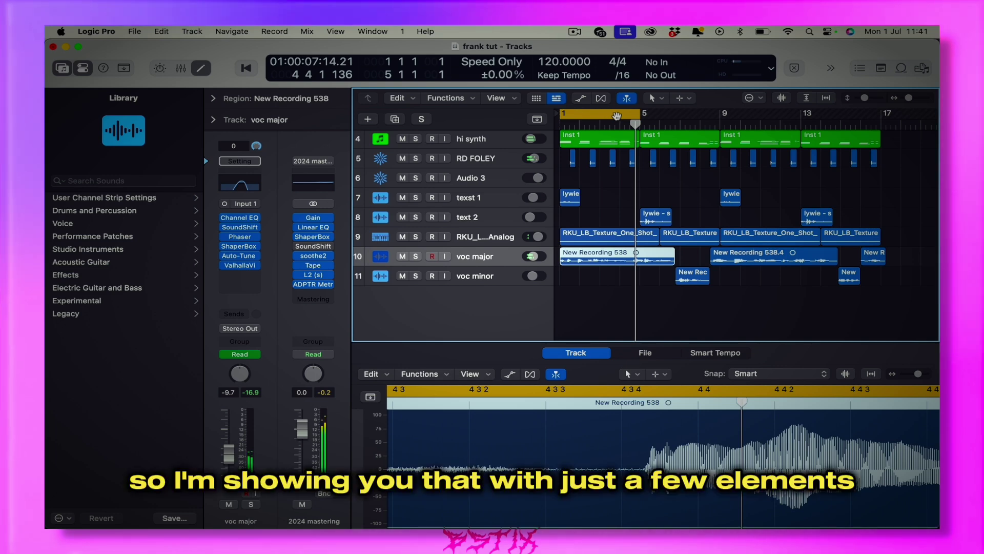
Move the cycle range to bars 5 to 9 and show the main pad region's notes for those bars
drag(607, 117, 692, 119)
scroll(691, 176, up, 3)
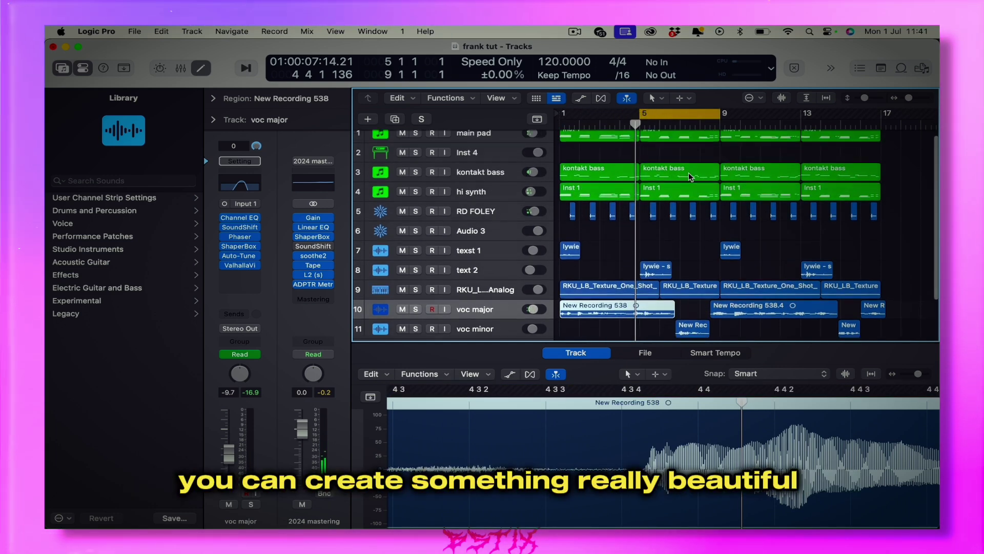
click(669, 138)
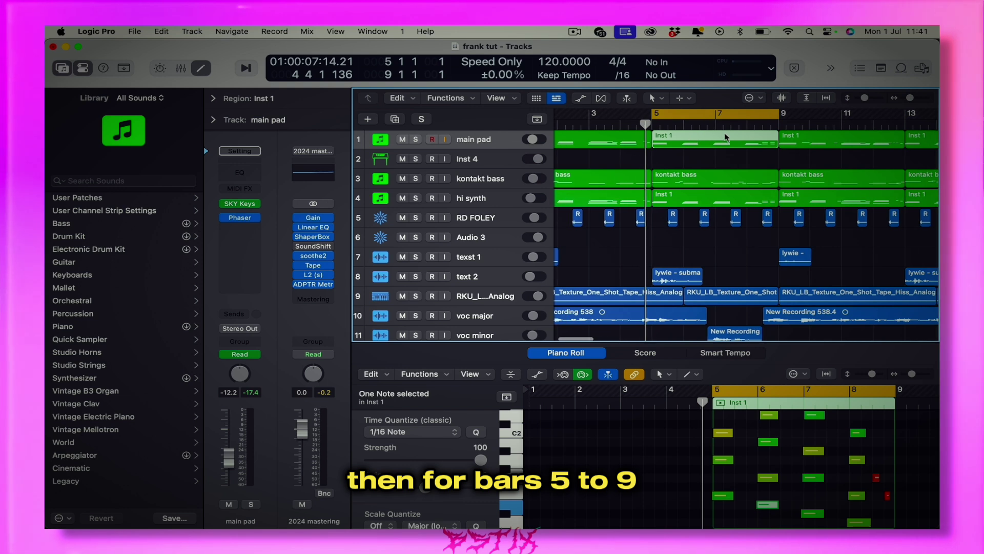
scroll(718, 159, left, 2)
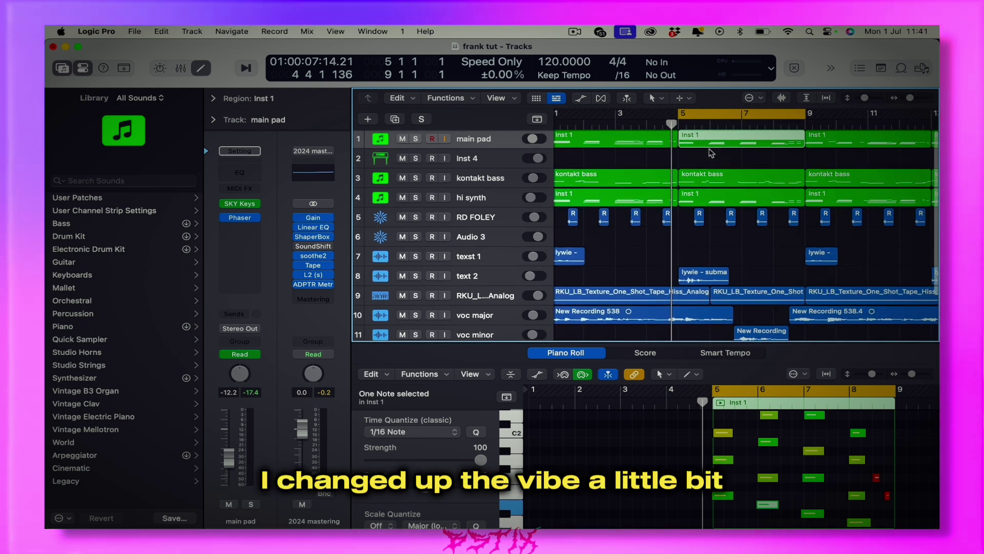
Show the notes of the kontakt bass region at bars 5 to 9 and audition the descending bassline's main notes
click(723, 173)
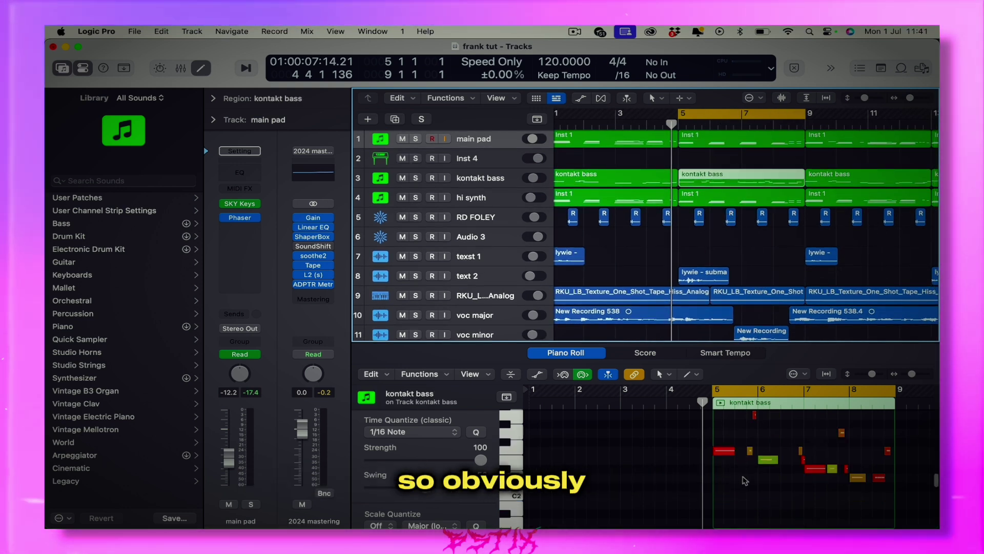
click(726, 453)
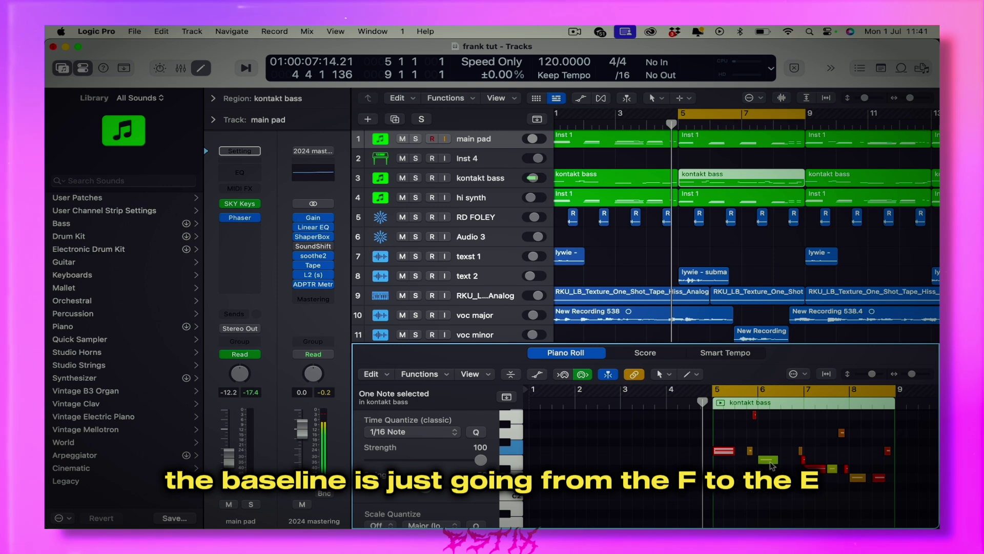
click(815, 468)
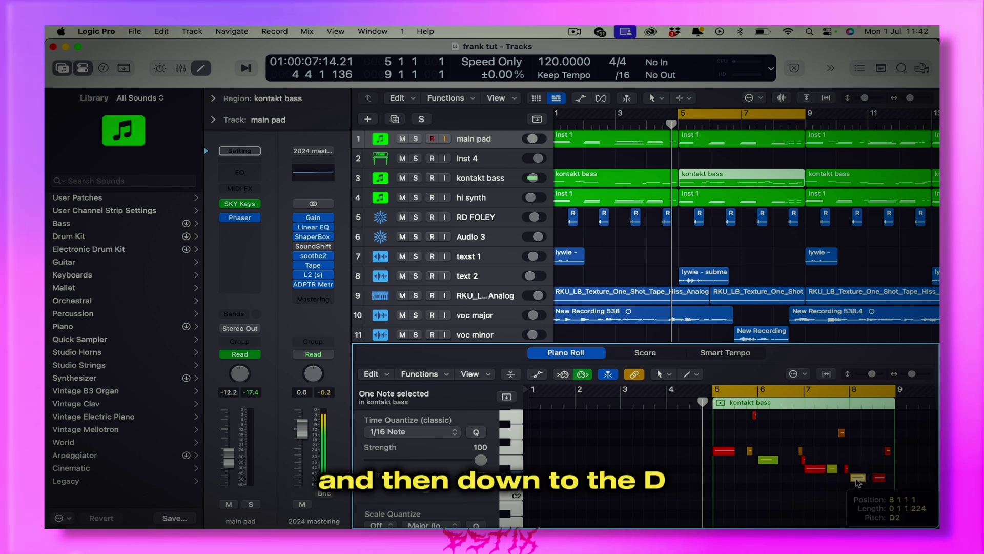
Clear the single-note selection in the kontakt bass region at bars 5 to 9 and select all of its walk-down notes
click(817, 434)
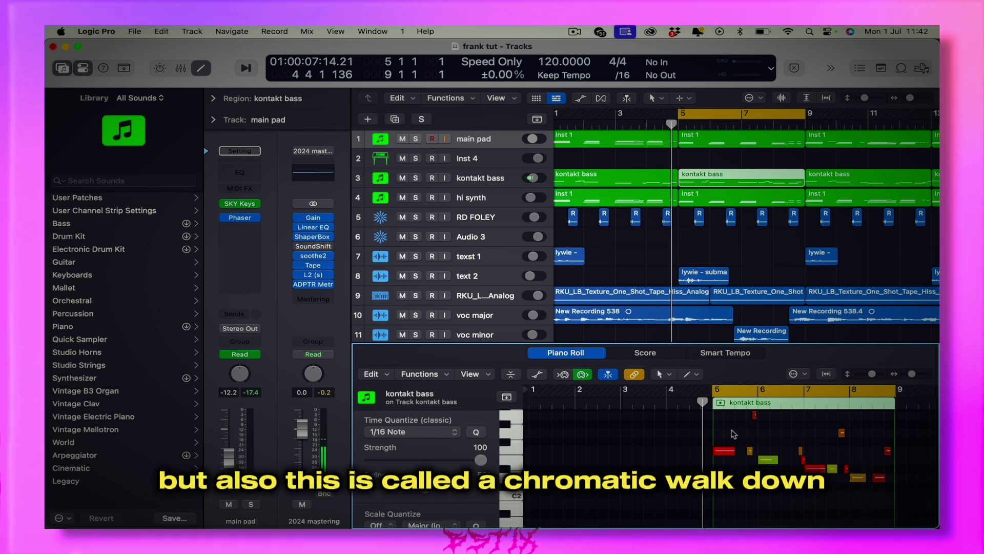
key(super+a)
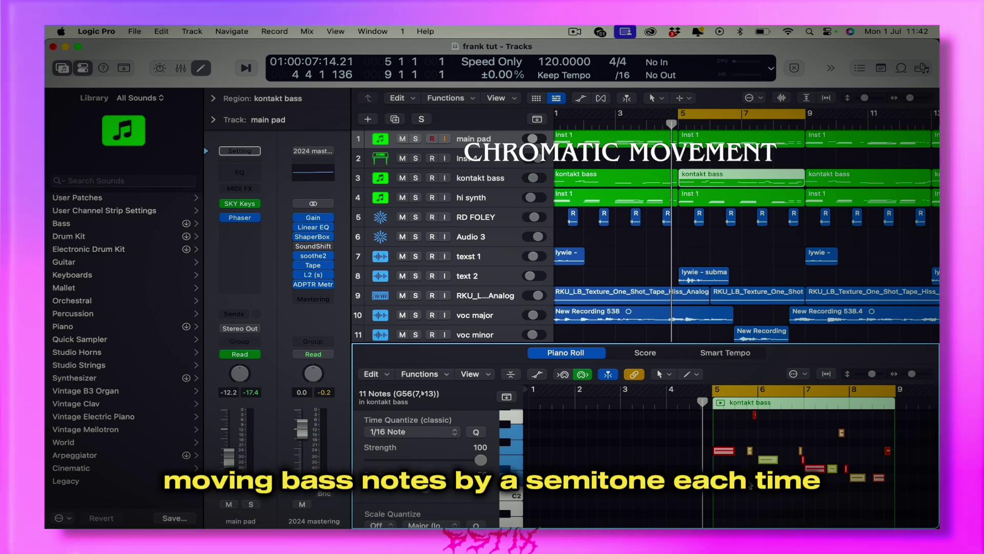
Show the main pad region's notes at bars 5 to 9, solo main pad, and play back its chords
click(690, 180)
click(710, 141)
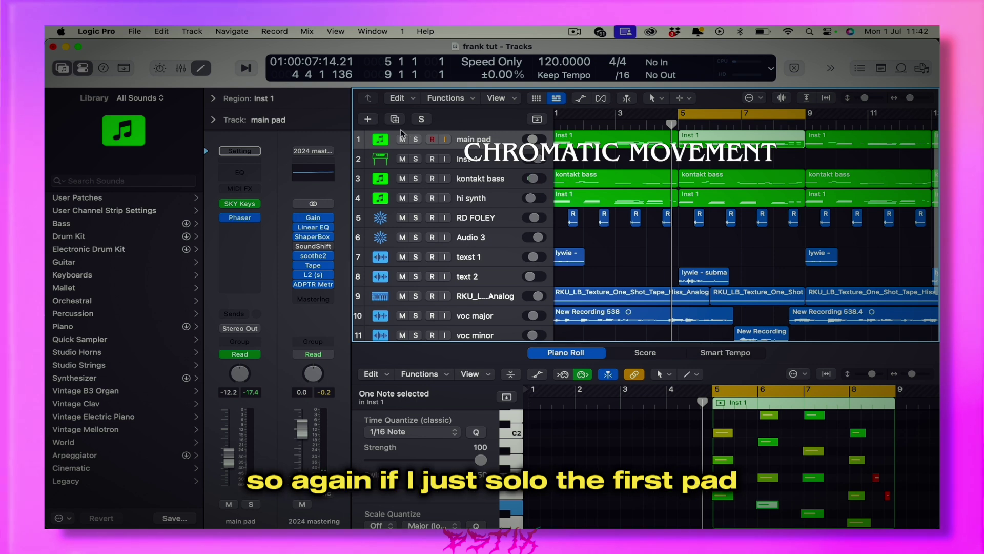
click(416, 139)
key(space)
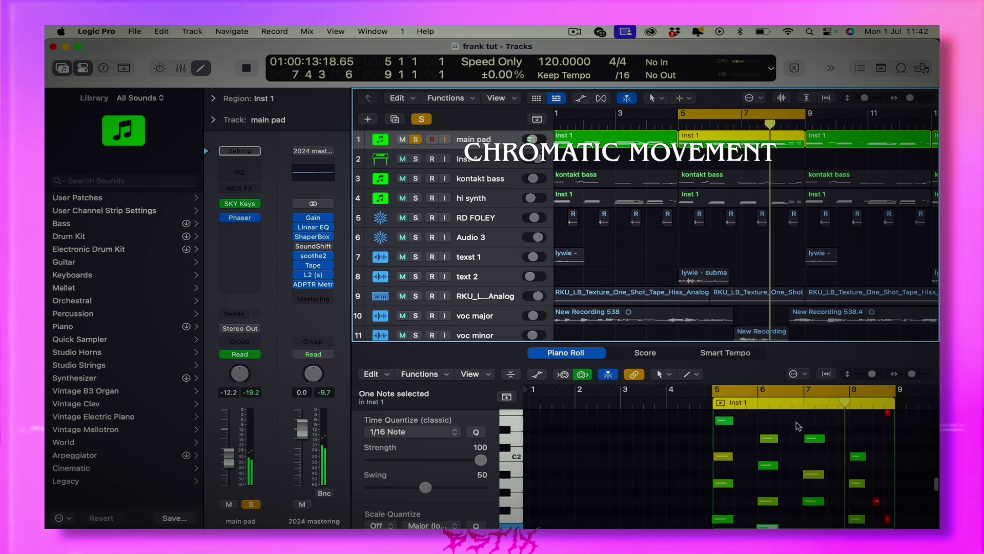
scroll(798, 426, up, 4)
key(space)
Audition the top note of the third main pad chord at bar 7
click(791, 455)
scroll(800, 459, down, 2)
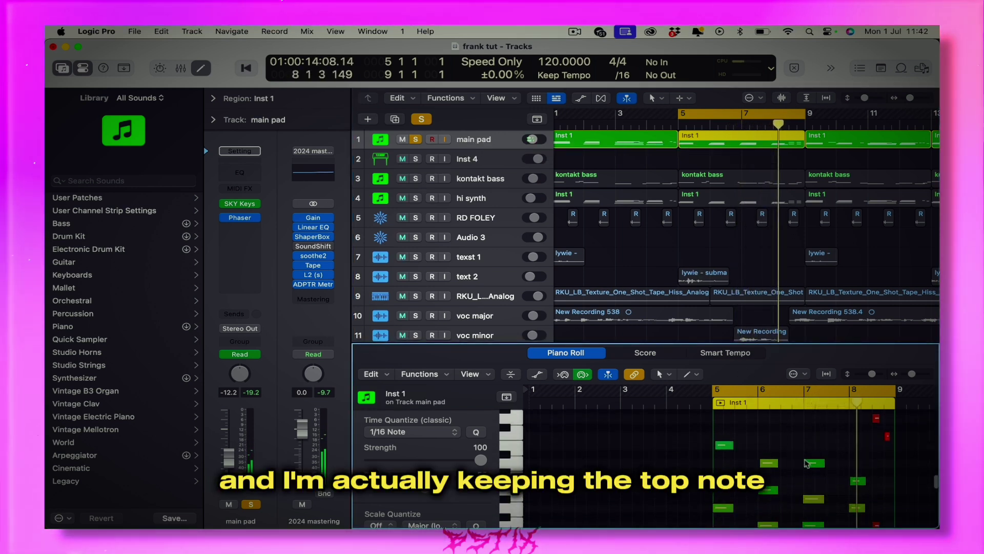
click(820, 477)
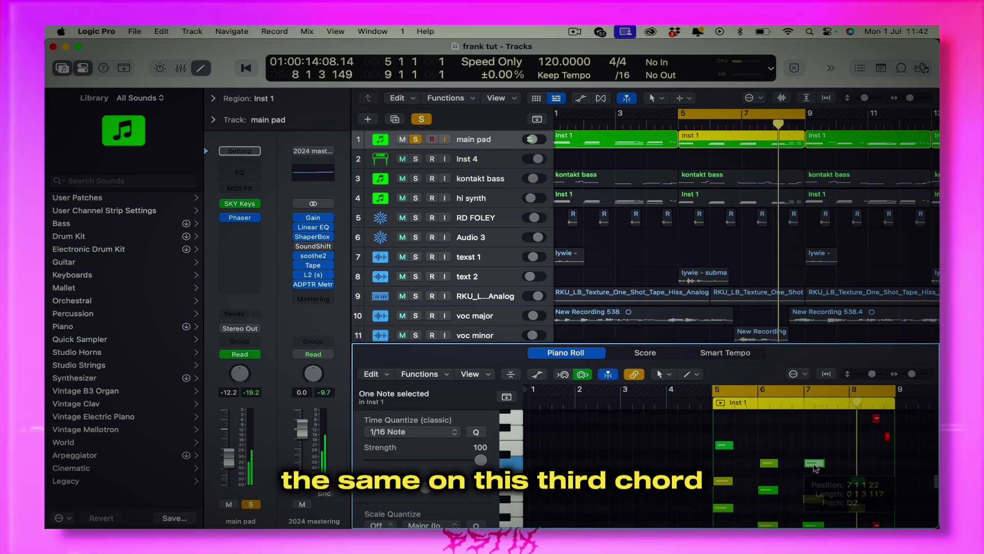
Add kontakt bass and hi synth to the solo and play them back together with main pad
click(416, 179)
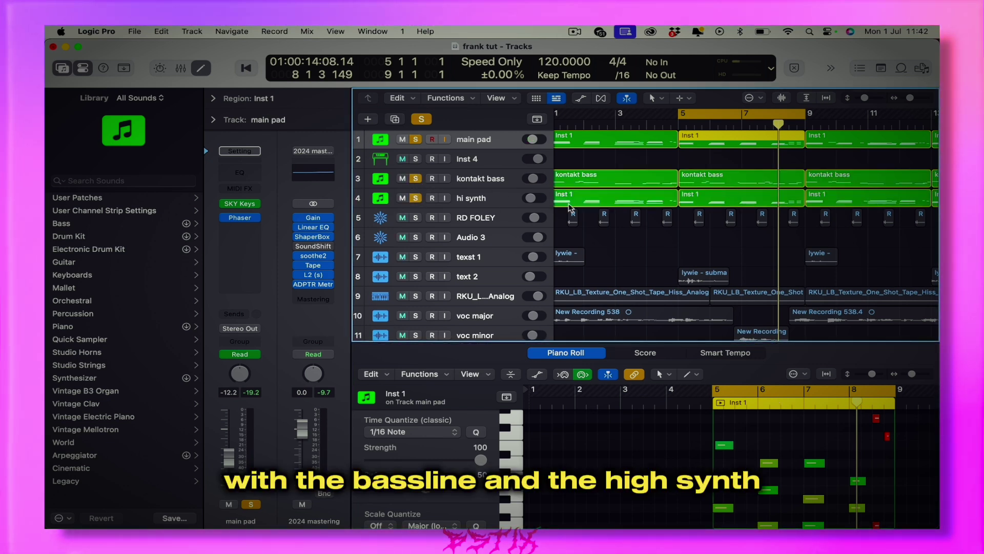
key(space)
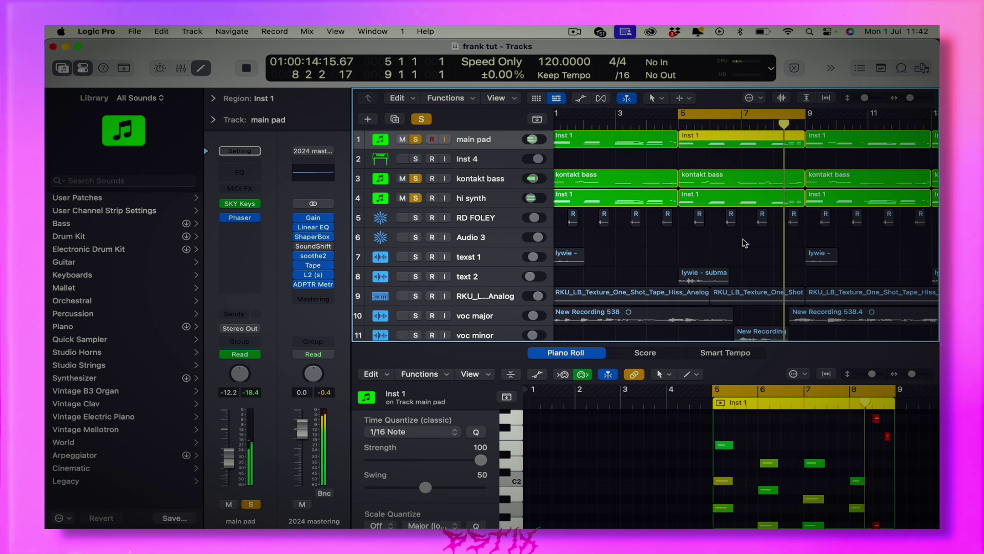
key(space)
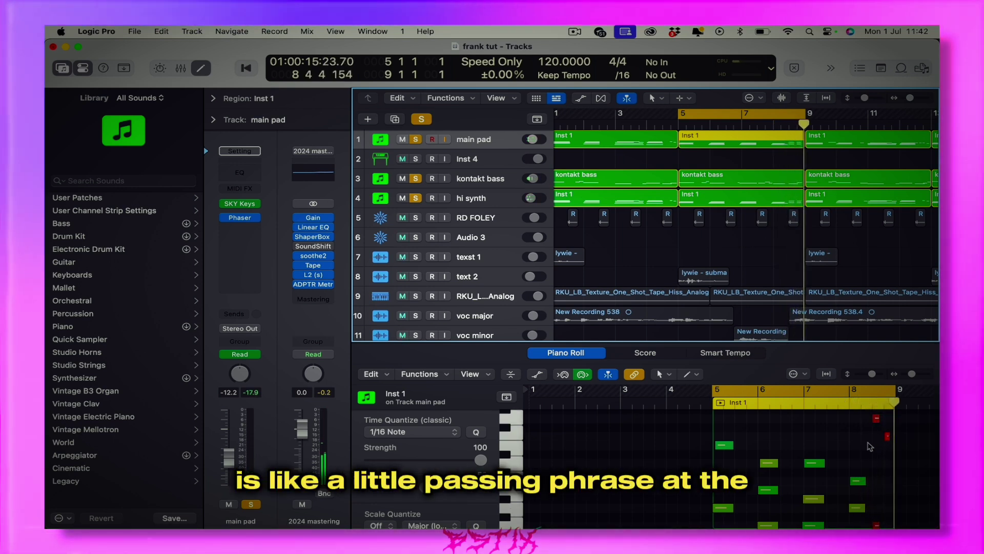
Solo the tracks from RD FOLEY down to voc major as well and place the playhead at bar 7
scroll(890, 427, up, 1)
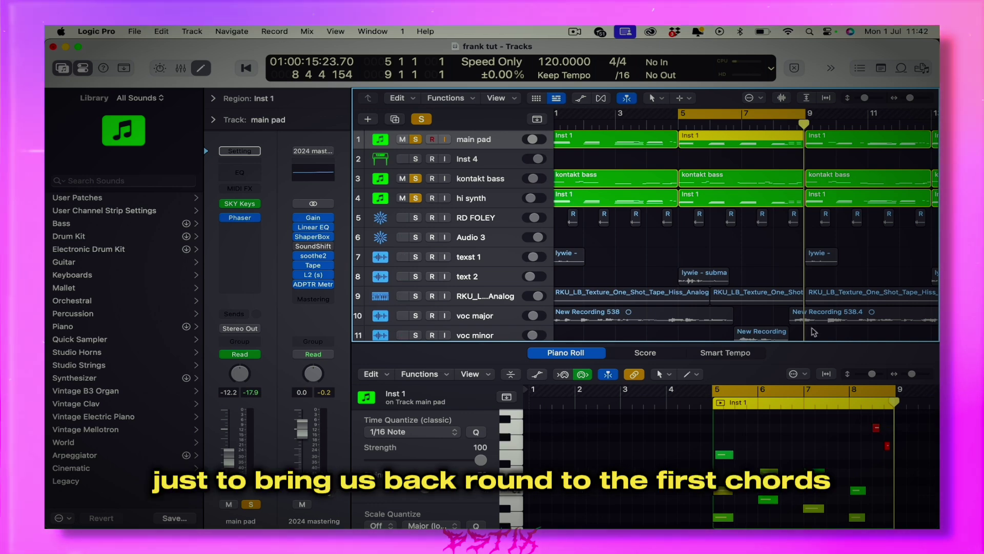
scroll(725, 252, down, 1)
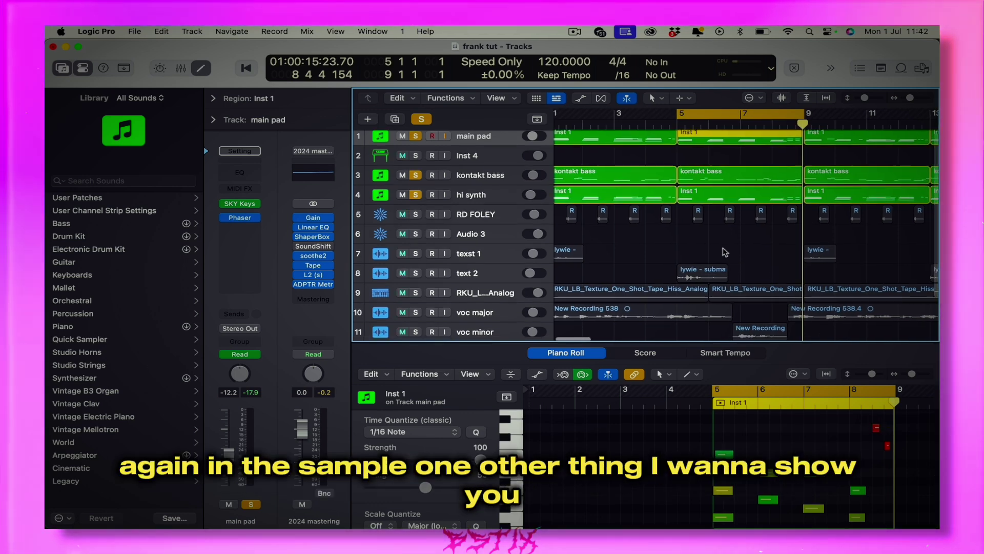
scroll(724, 253, down, 1)
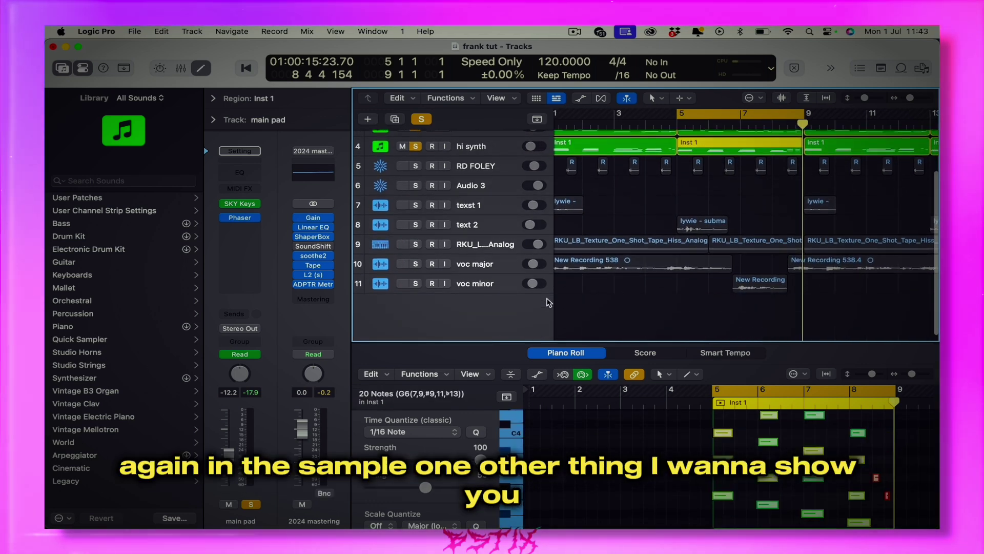
scroll(547, 302, up, 1)
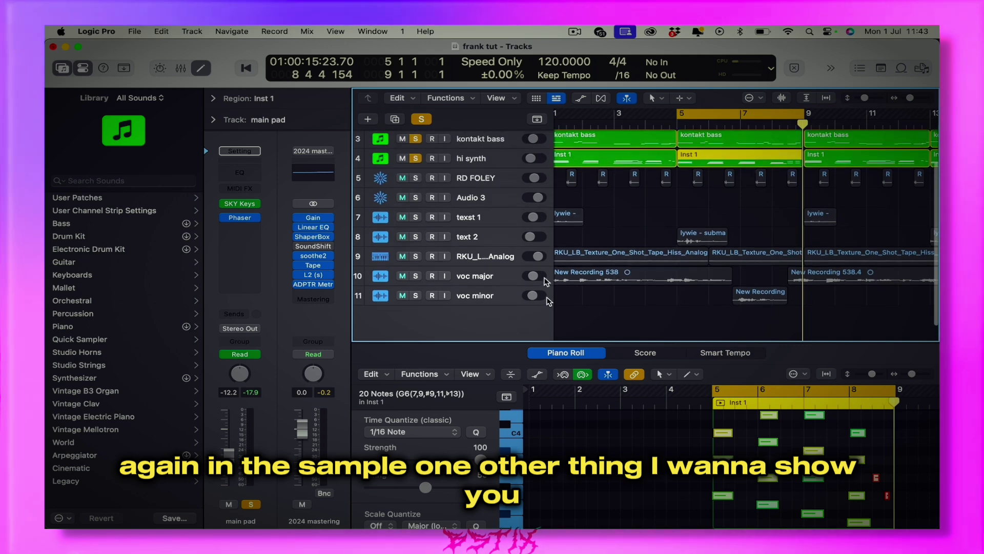
drag(415, 178, 416, 277)
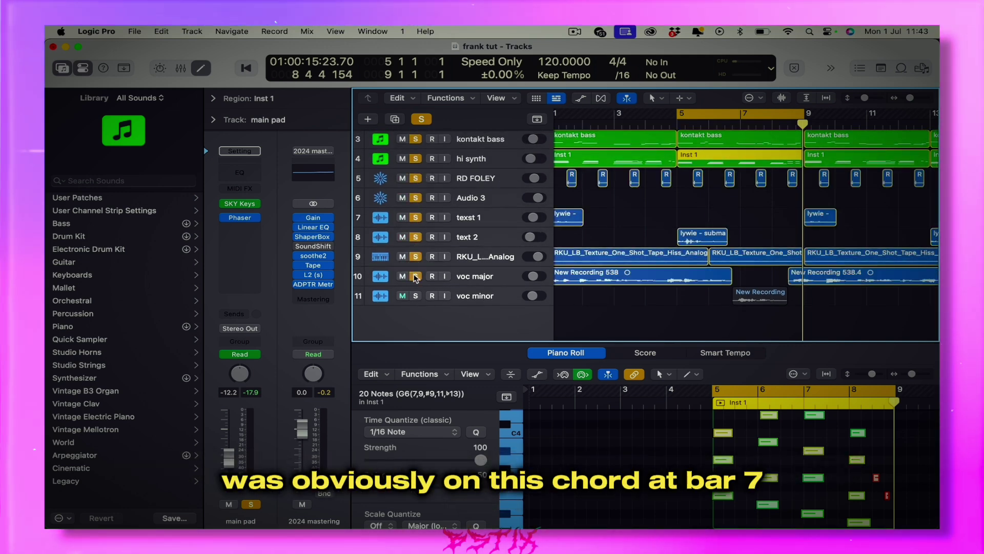
scroll(754, 164, up, 3)
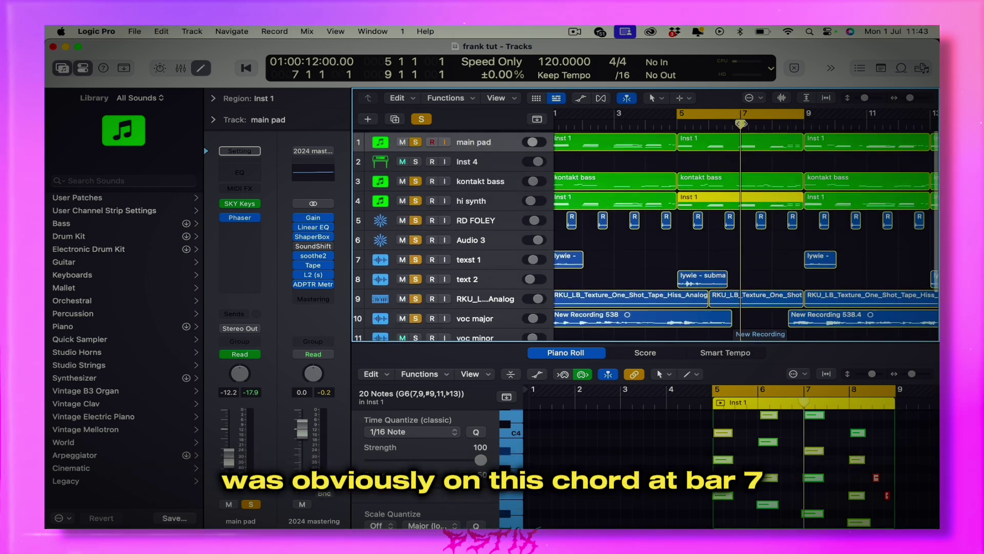
scroll(754, 164, down, 4)
scroll(753, 164, up, 1)
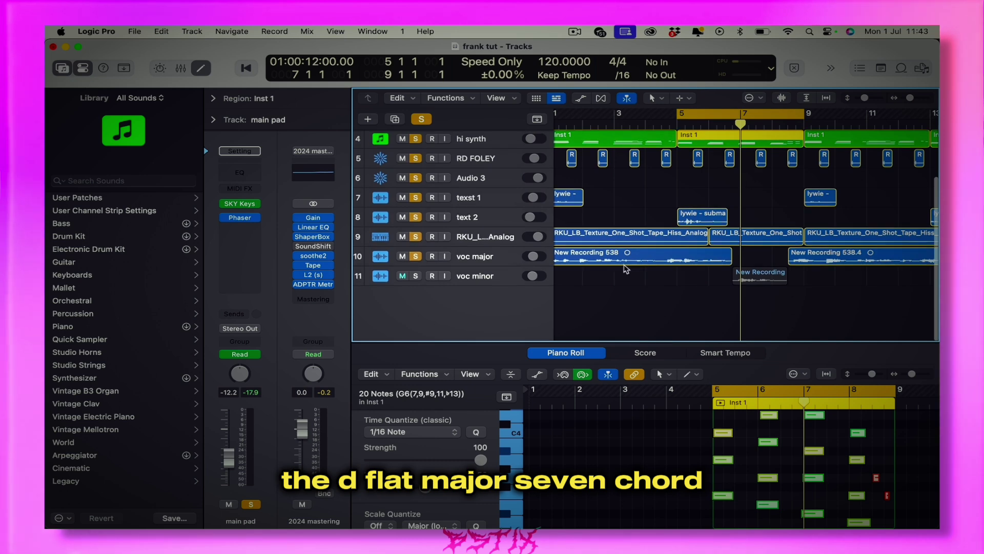
Add voc minor to the solo and inspect the key and scale in its Auto-Tune EFX+ plug-in
click(482, 276)
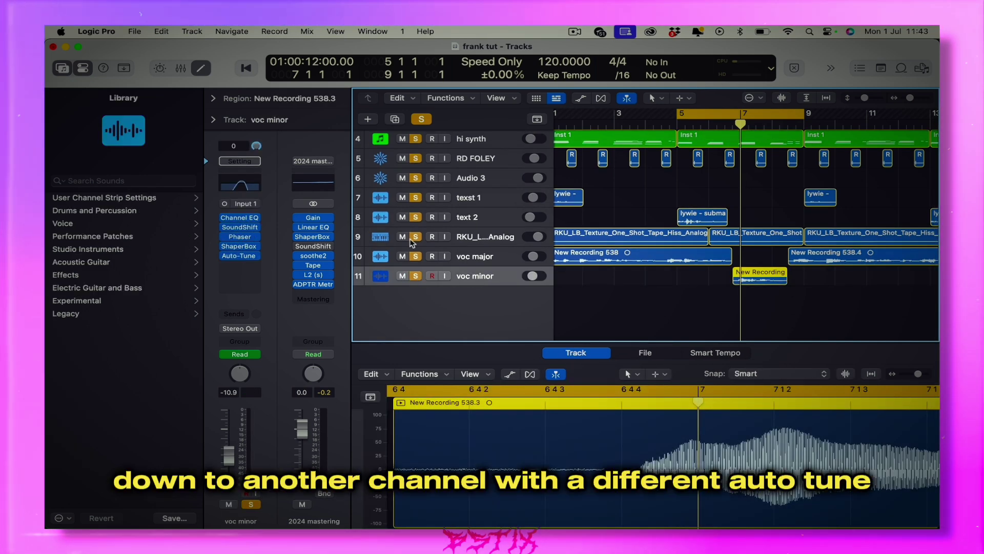
click(238, 257)
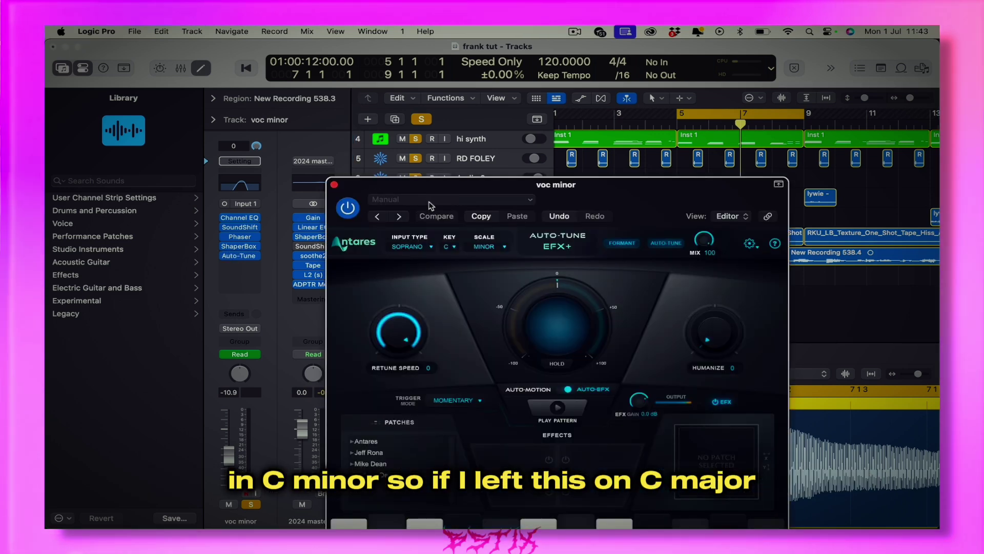
drag(481, 190, 402, 106)
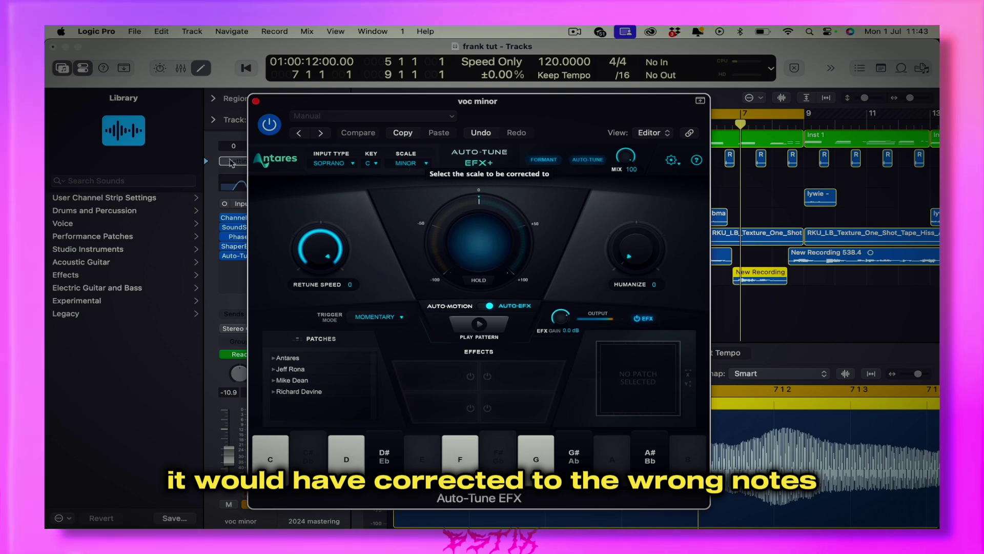
click(256, 101)
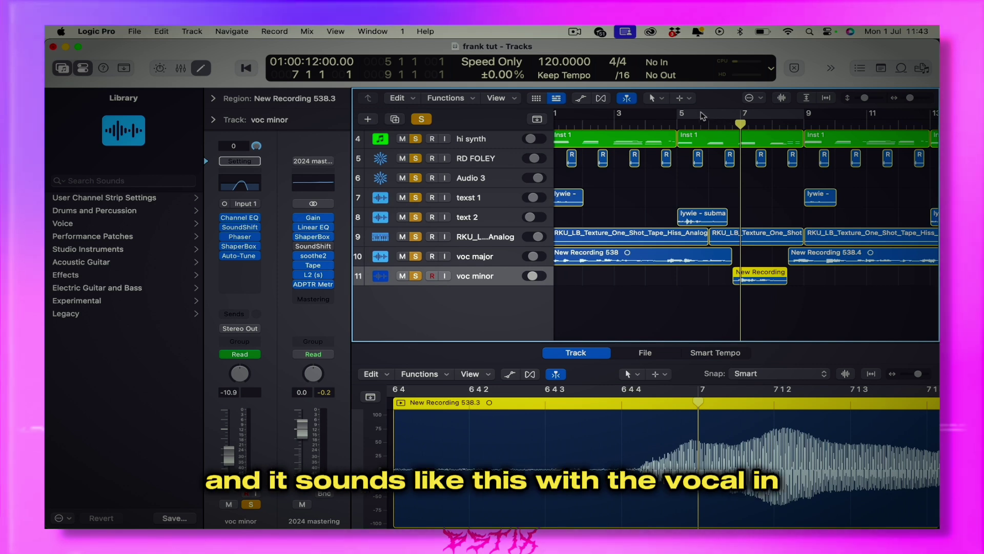
Play back the section around bar 7 with the voc minor vocal included in the mix
key(space)
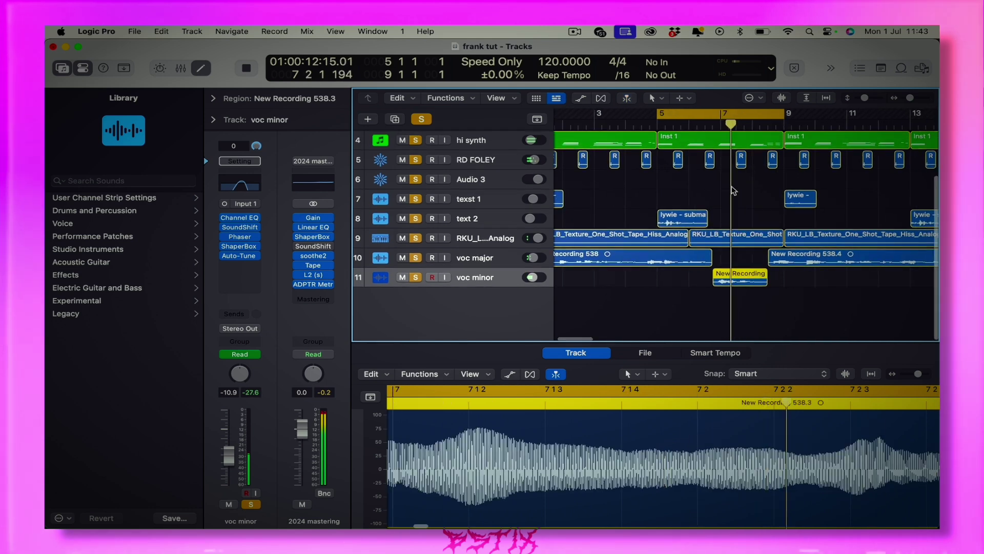
key(space)
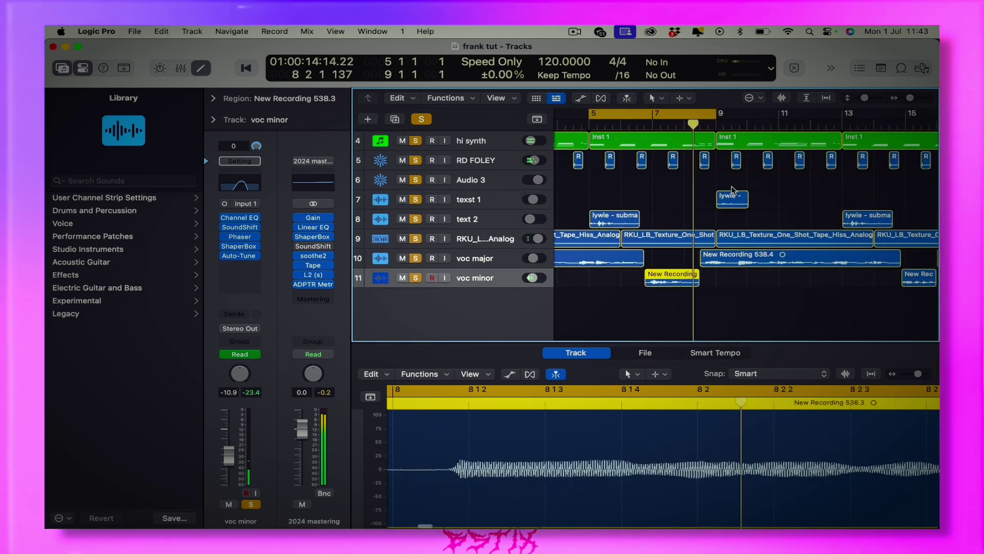
Set the cycle range to bars 9 to 17, covering the repeated eight bars
scroll(686, 142, down, 5)
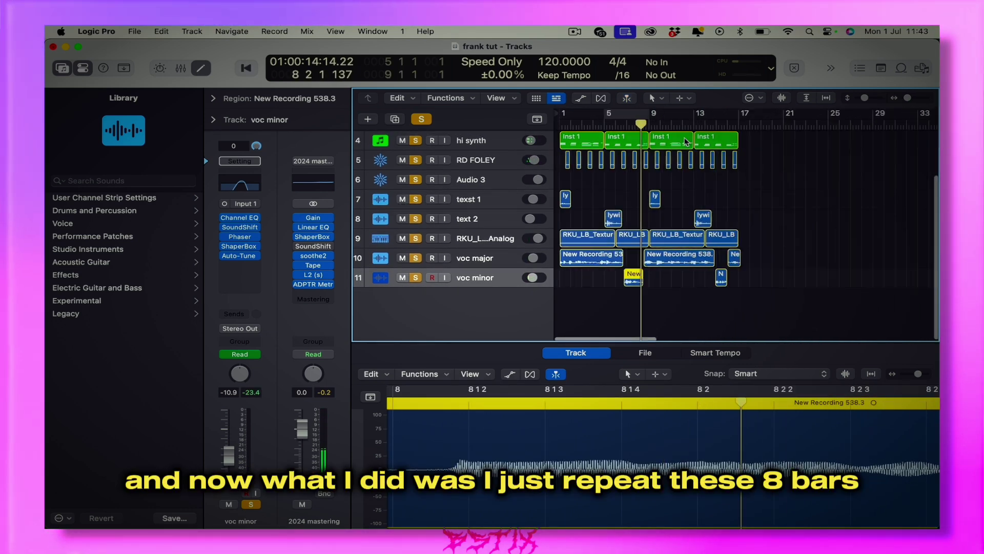
scroll(686, 142, down, 5)
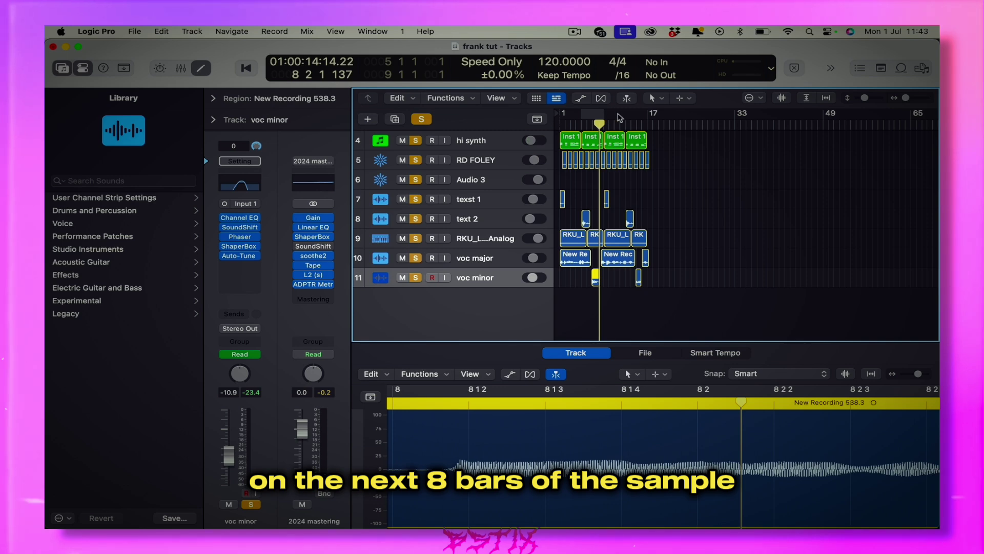
drag(606, 118, 647, 118)
scroll(650, 138, up, 3)
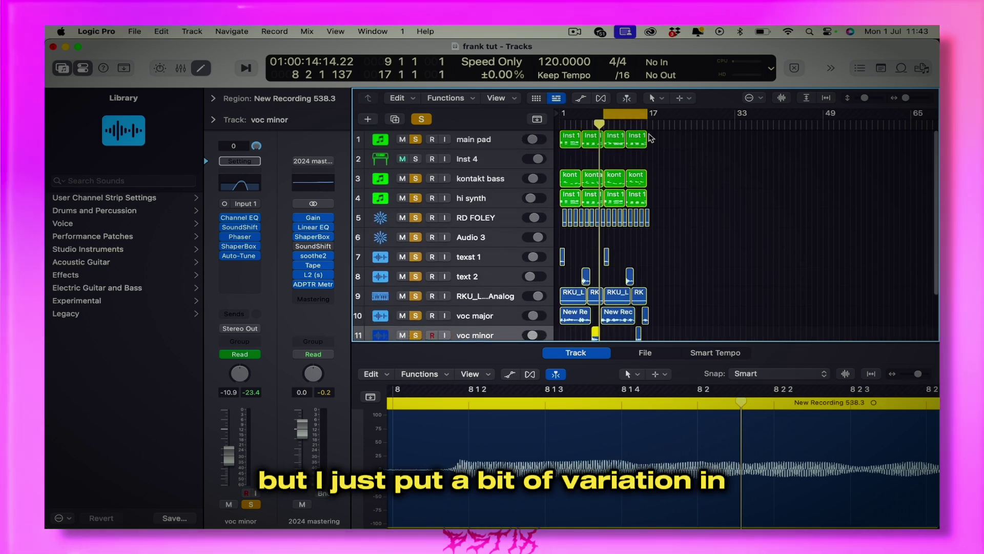
Show the notes of the main pad region starting at bar 9 and enlarge the Piano Roll to examine the extra notes
scroll(651, 139, up, 8)
click(666, 139)
scroll(616, 462, left, 5)
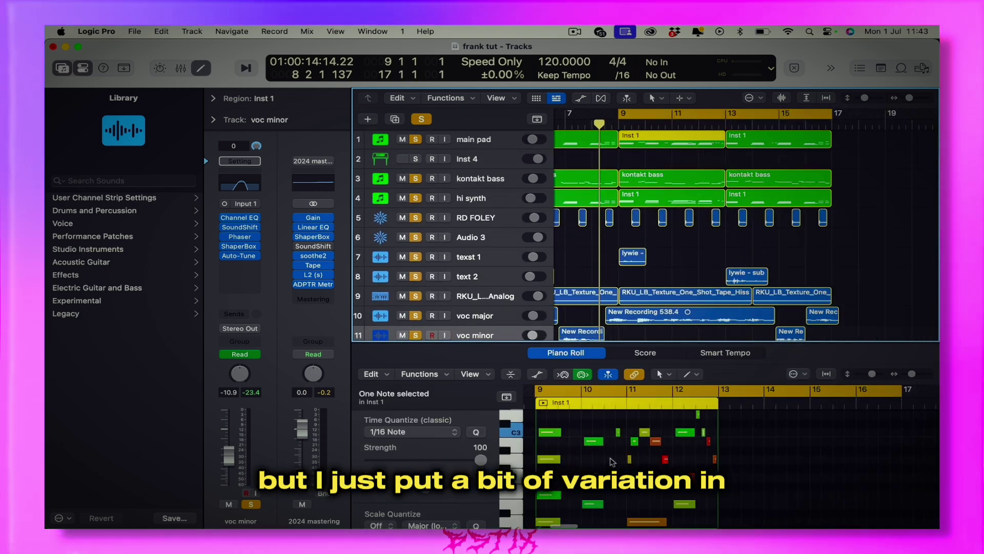
scroll(789, 421, right, 1)
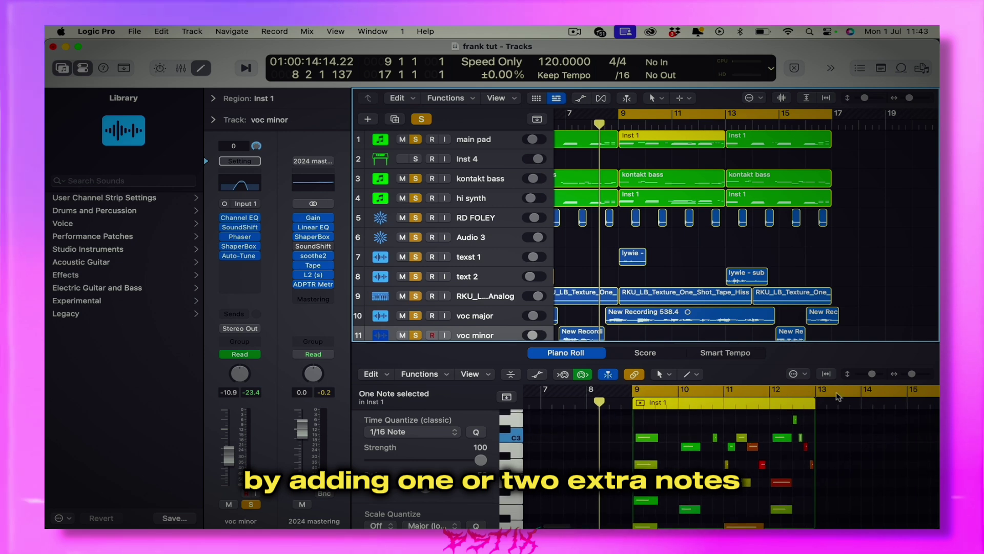
drag(822, 345, 820, 272)
scroll(743, 462, up, 2)
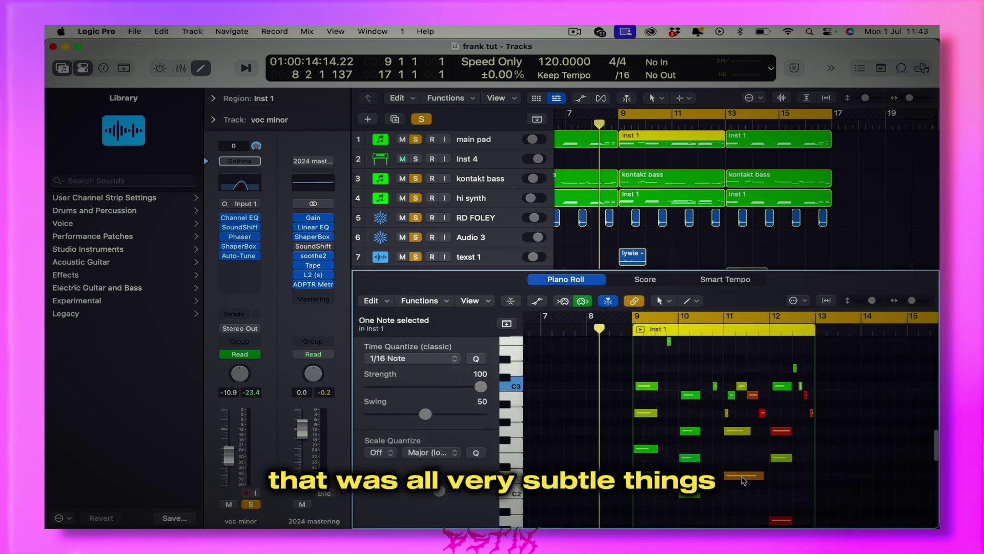
scroll(751, 446, up, 2)
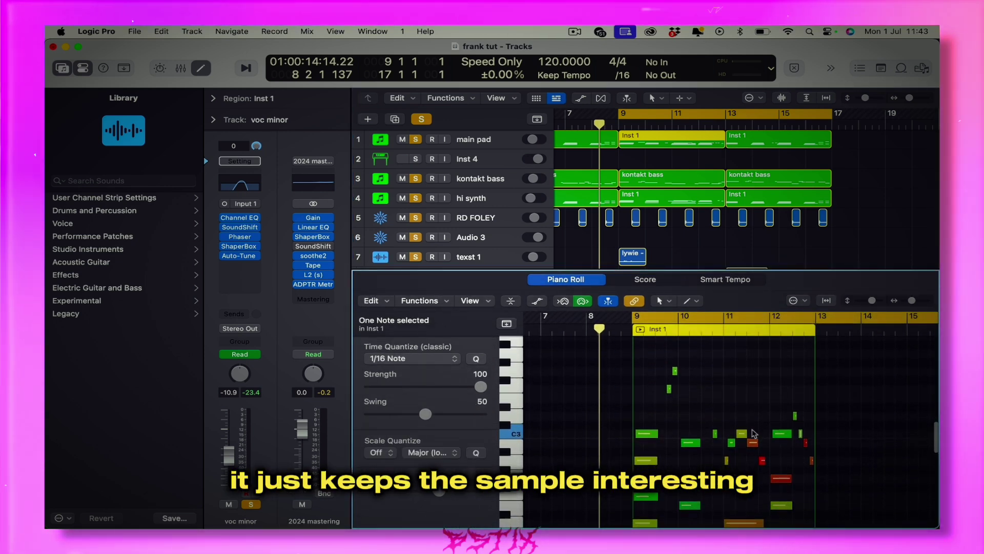
Play the variation from bar 9 and highlight the four walk-down notes at the end of the main pad phrase
click(635, 333)
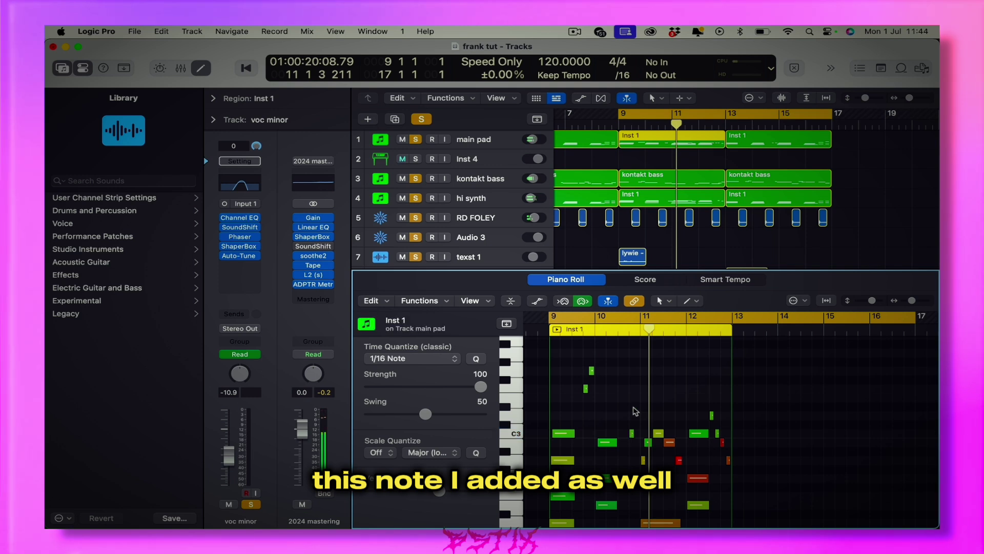
drag(704, 408, 738, 461)
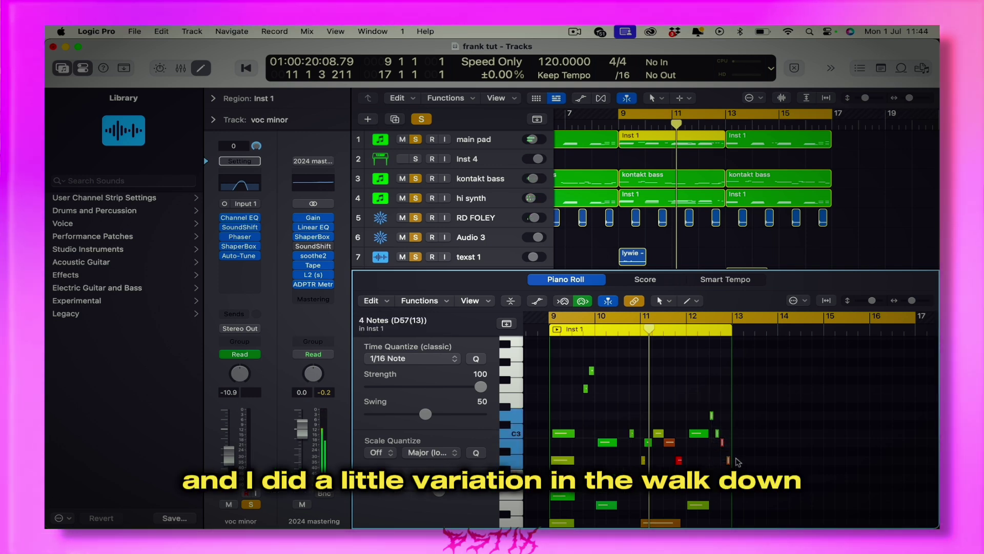
click(707, 254)
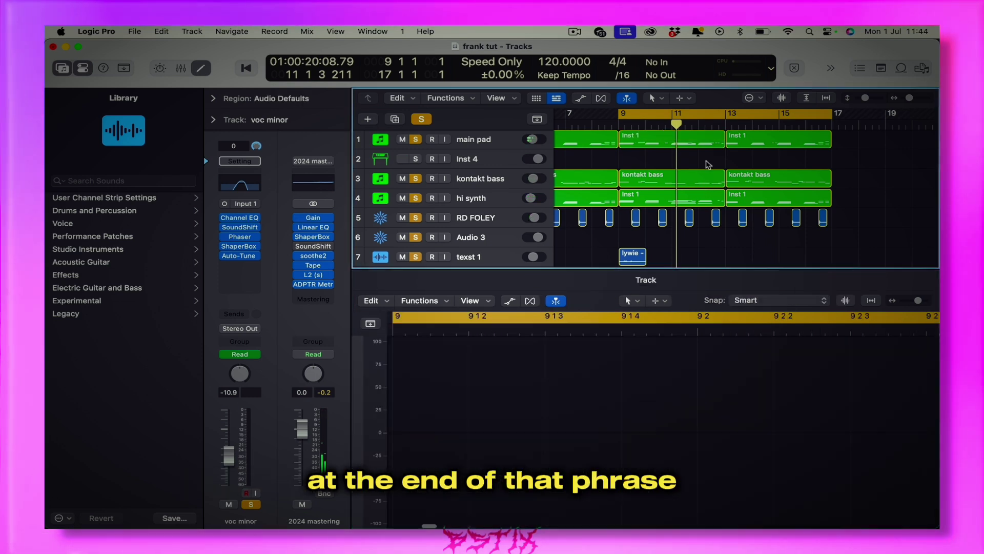
Show the kontakt bass and hi synth notes from bar 9, and the New Recording 538.4 vocal region on voc major
click(666, 179)
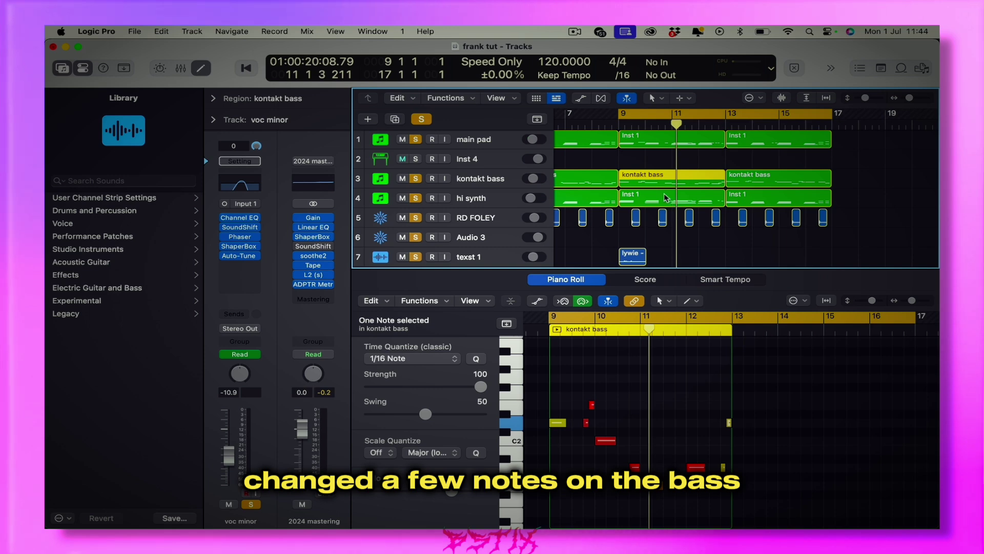
scroll(655, 193, down, 5)
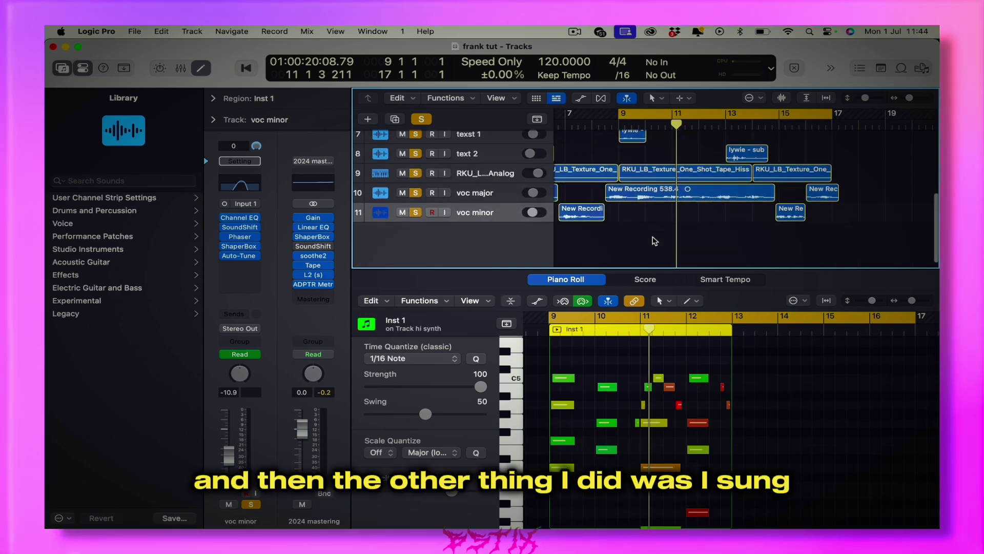
click(655, 193)
scroll(751, 197, down, 3)
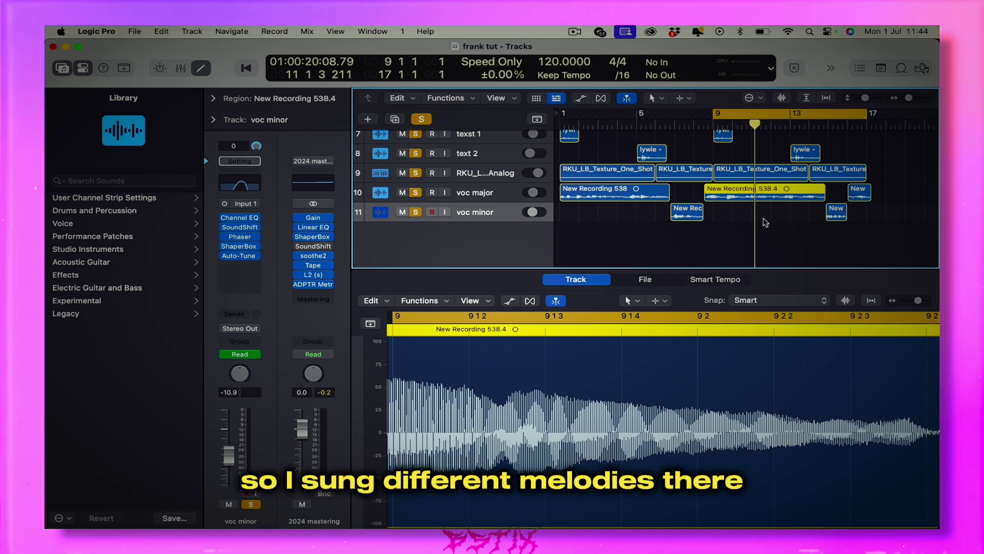
Show the notes of the main pad region at bar 13 and reduce the track height to view more tracks
scroll(774, 214, up, 4)
scroll(774, 214, up, 3)
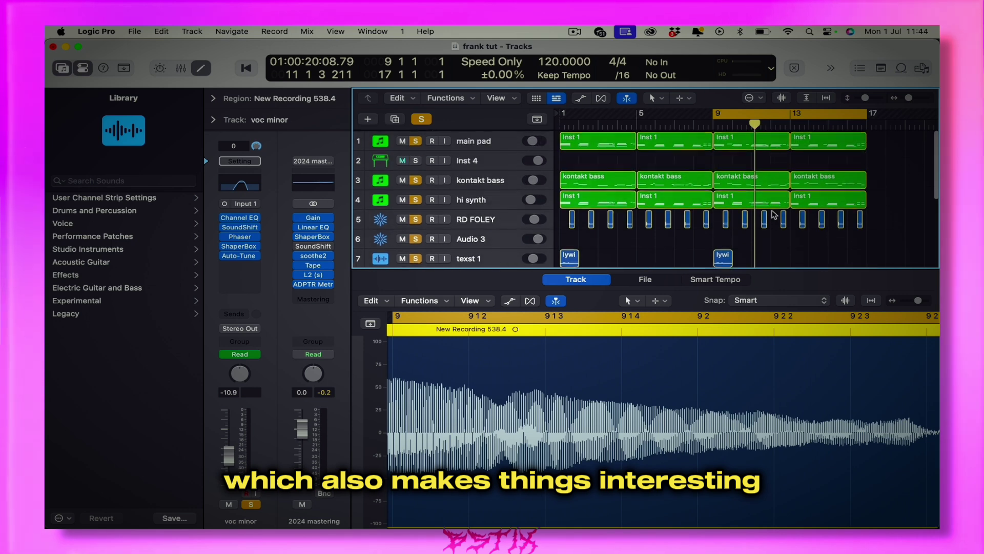
click(813, 143)
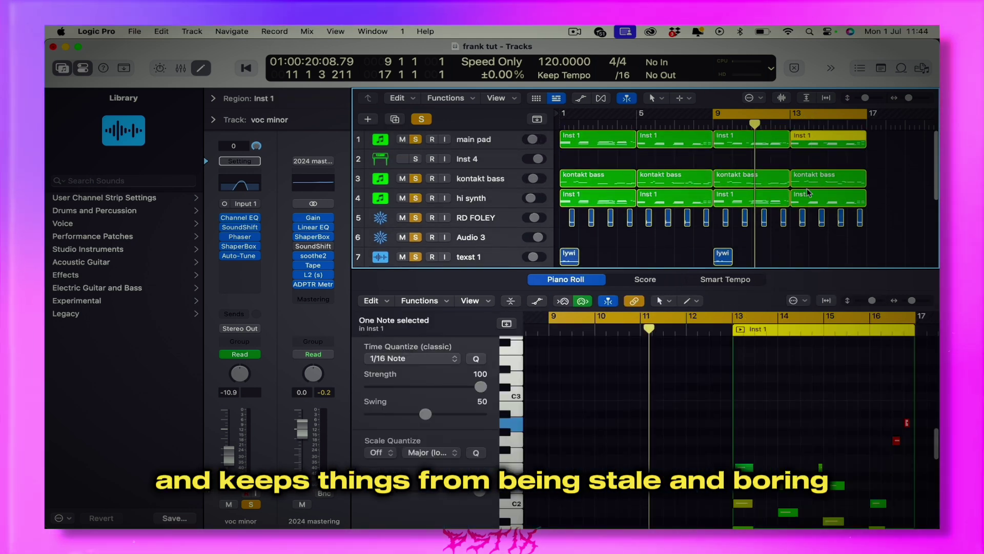
scroll(810, 229, down, 2)
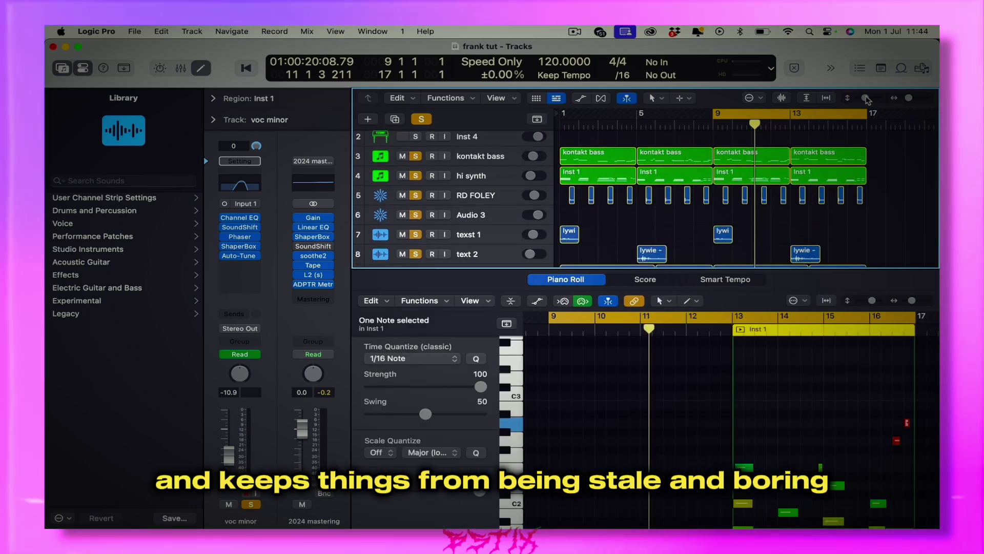
drag(867, 100, 865, 100)
click(786, 195)
scroll(798, 205, down, 2)
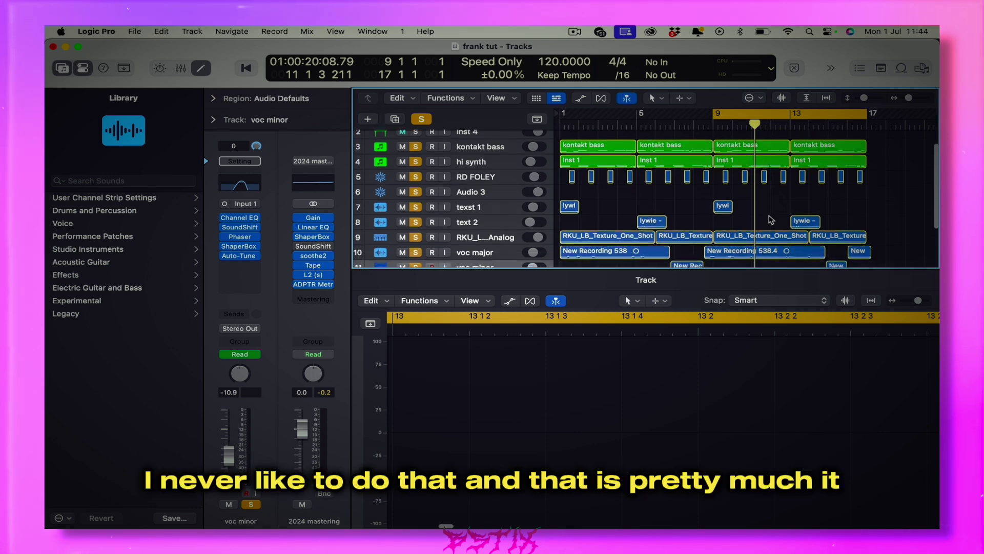
Show the hi synth notes from bar 9 and the main pad notes from bar 13, and play the arrangement from bar 9
click(755, 154)
scroll(752, 177, up, 2)
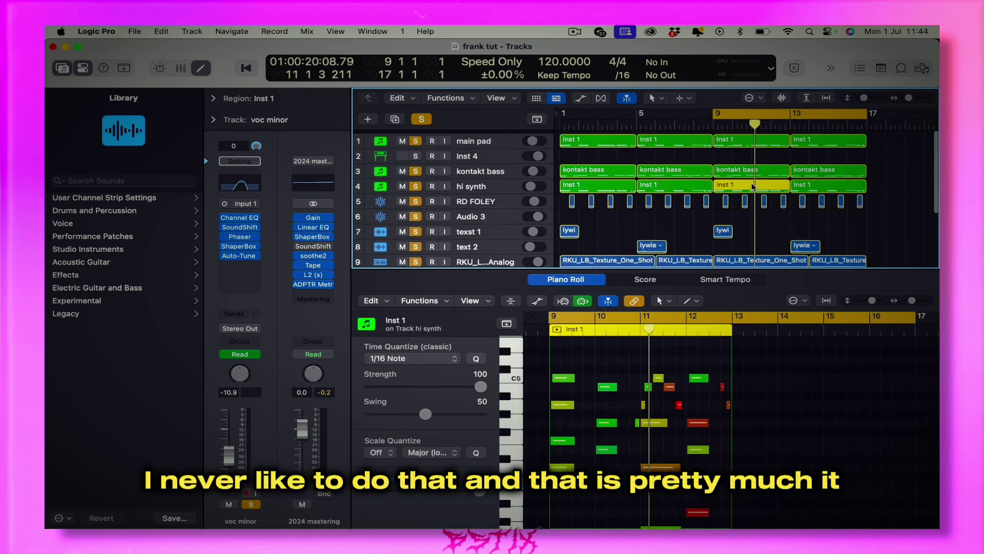
click(810, 136)
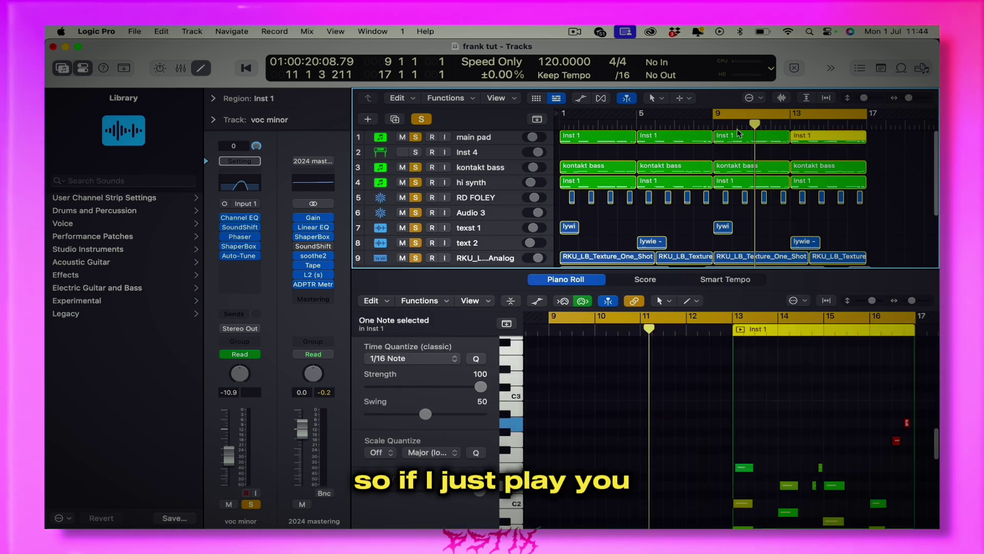
click(715, 114)
key(space)
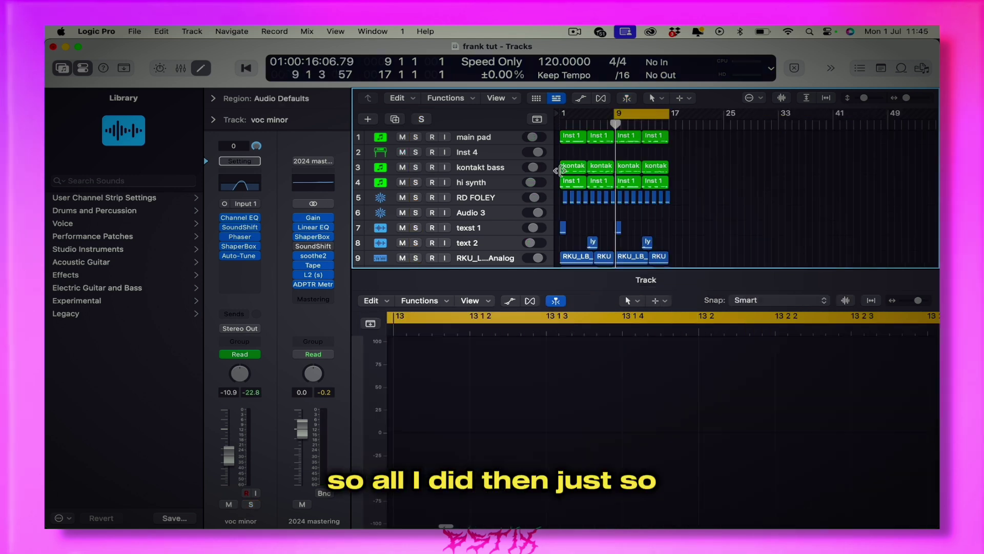
Enable the SoundShifter Pitch plug-in on the 2024 mastering channel and check its semitone transposition
click(313, 247)
click(334, 185)
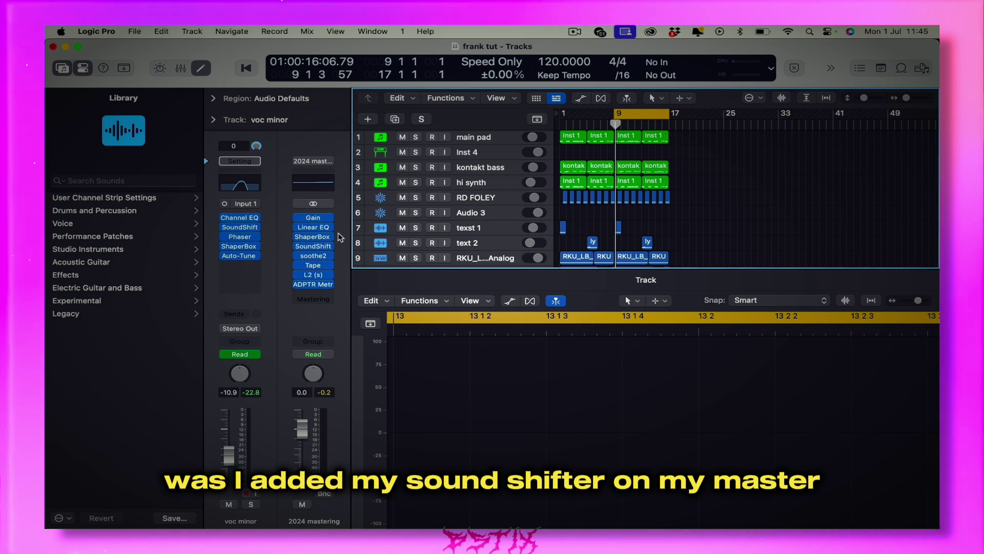
click(310, 246)
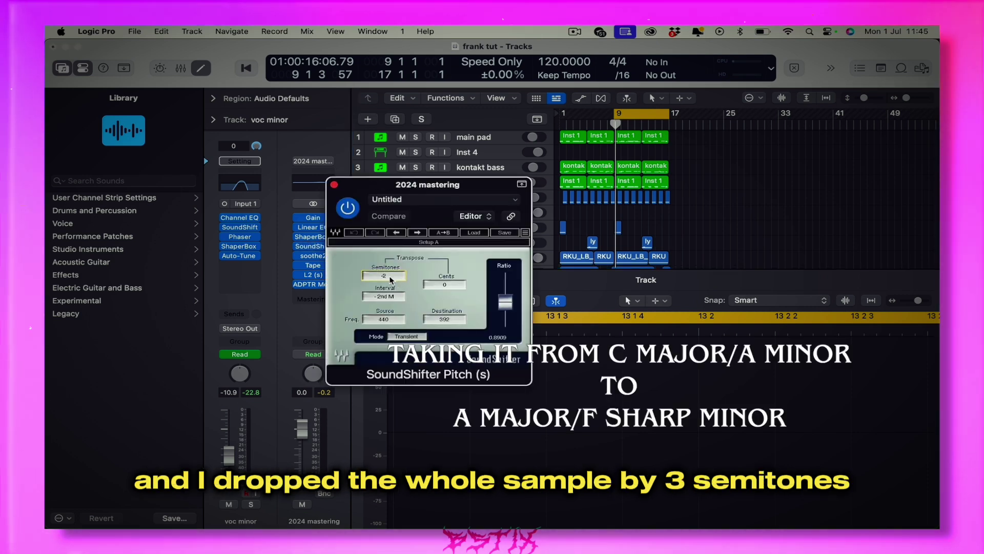
key(super+w)
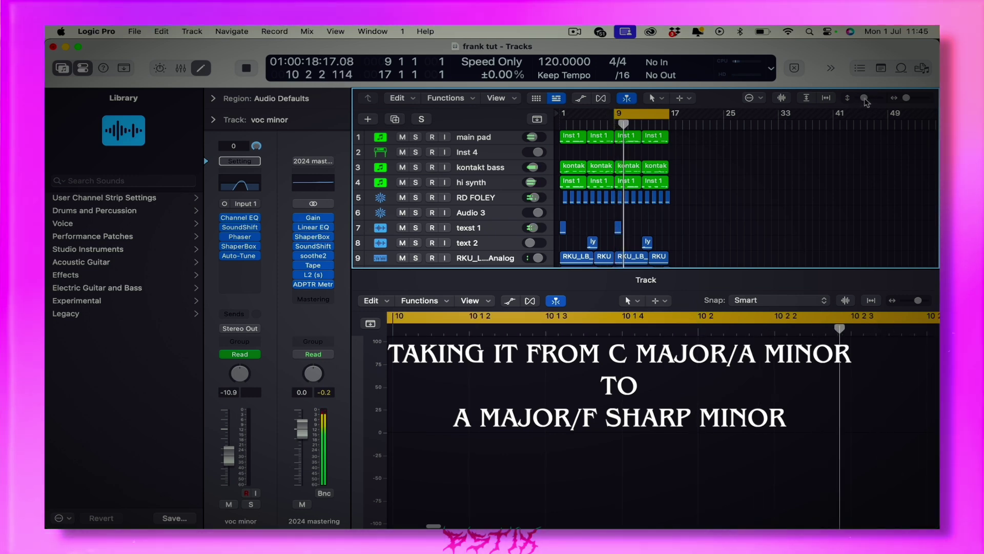
Shrink the track height until all eleven tracks fit, and extend the cycle range to bars 1 to 17 during playback
drag(864, 98, 861, 98)
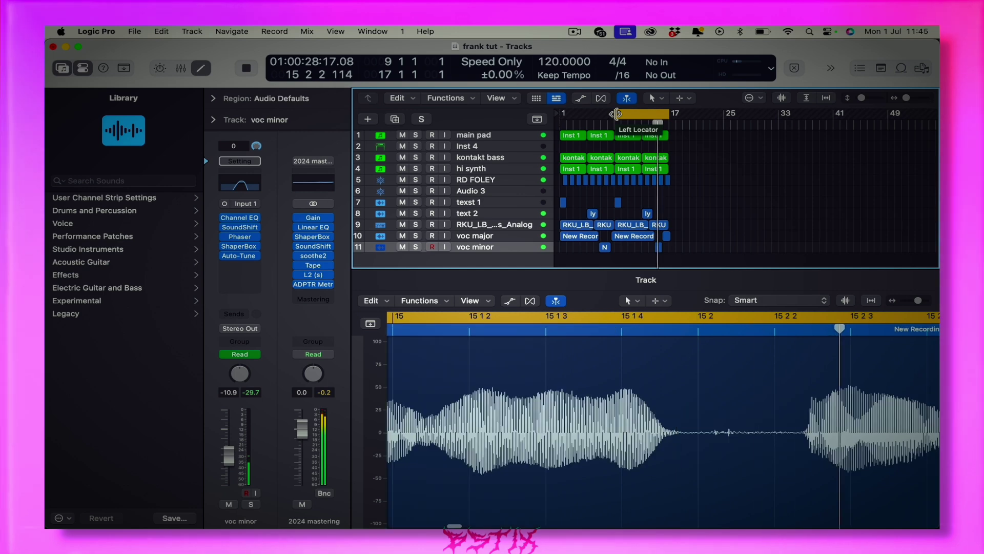
drag(616, 113, 564, 114)
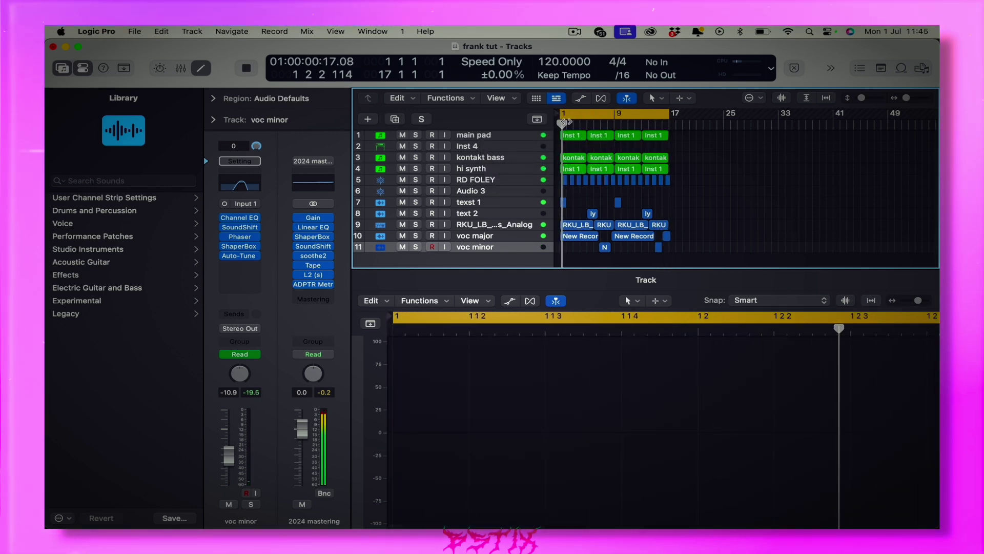